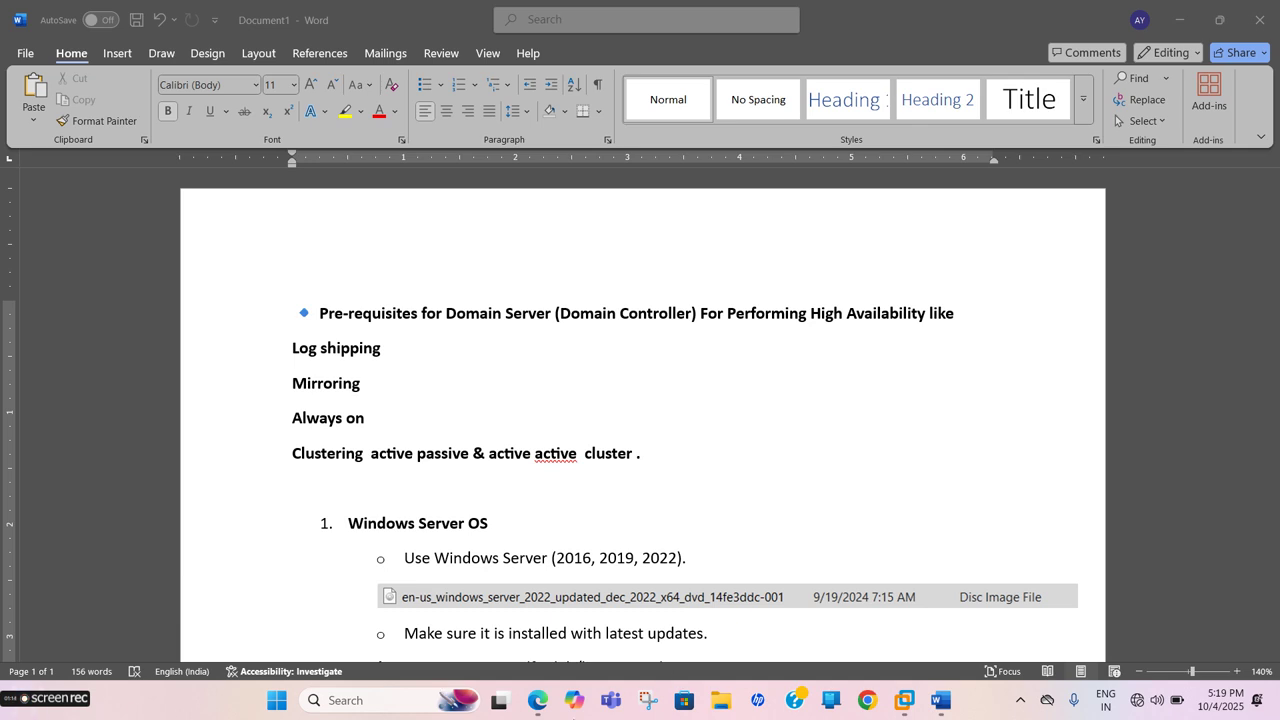
Scroll down the page, selecting and then deselecting the embedded file-listing picture
scroll(449, 532, "down", 1)
scroll(449, 532, "down", 1)
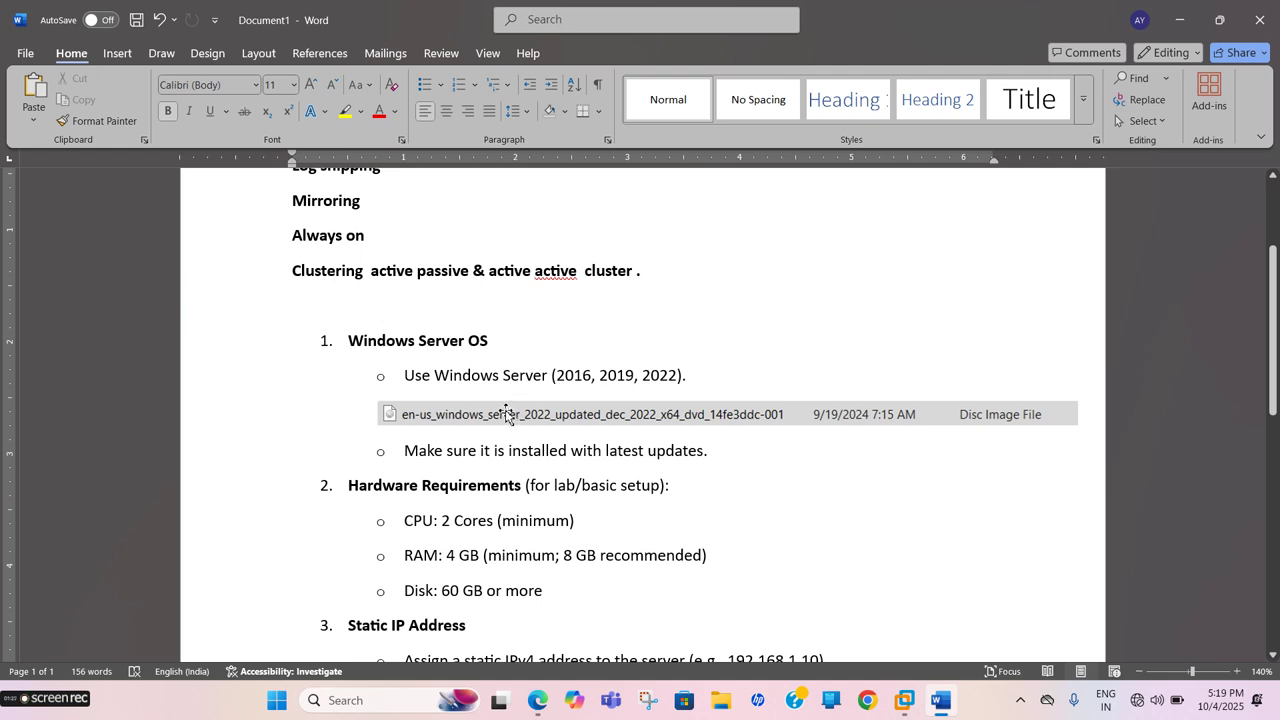
left_click(508, 420)
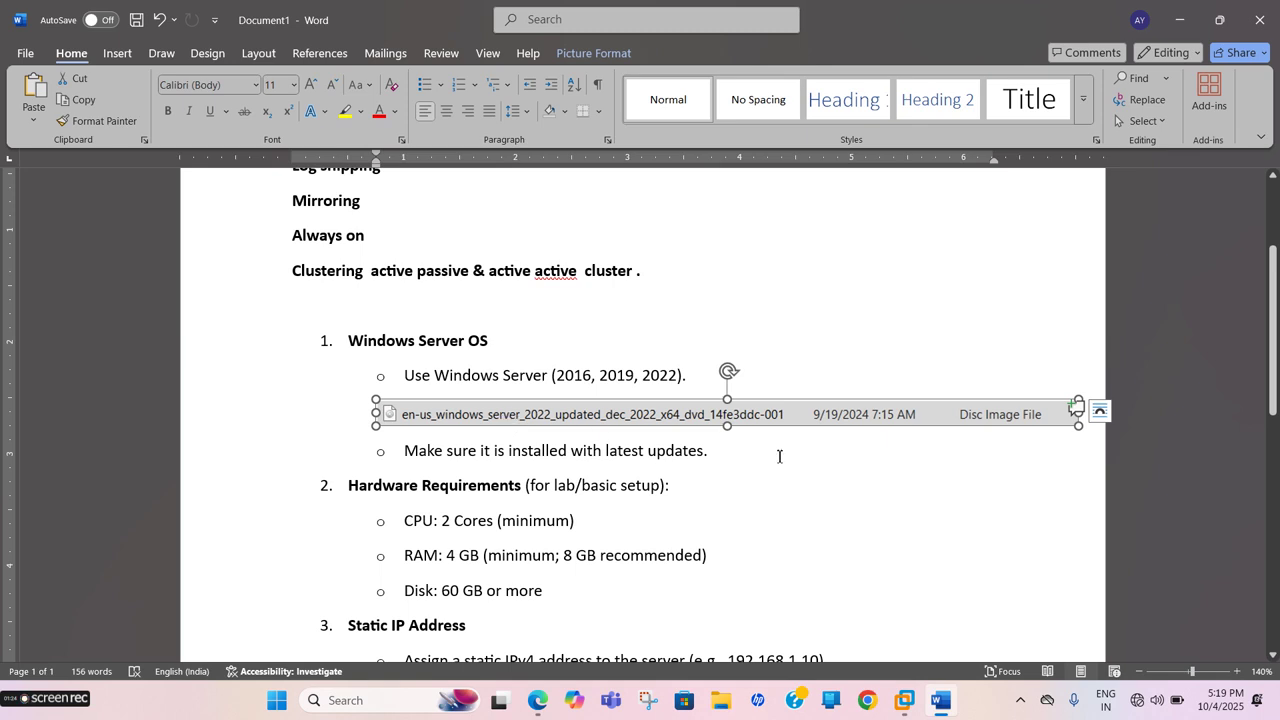
left_click(784, 454)
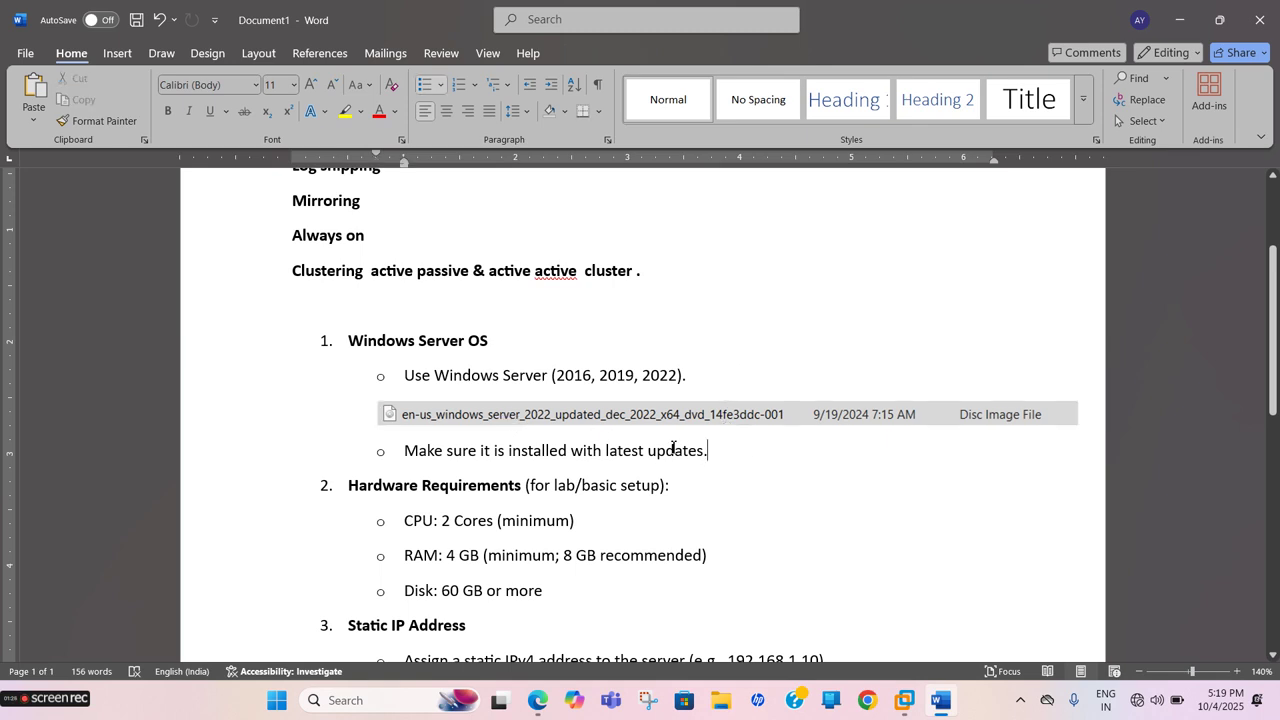
scroll(625, 451, "down", 2)
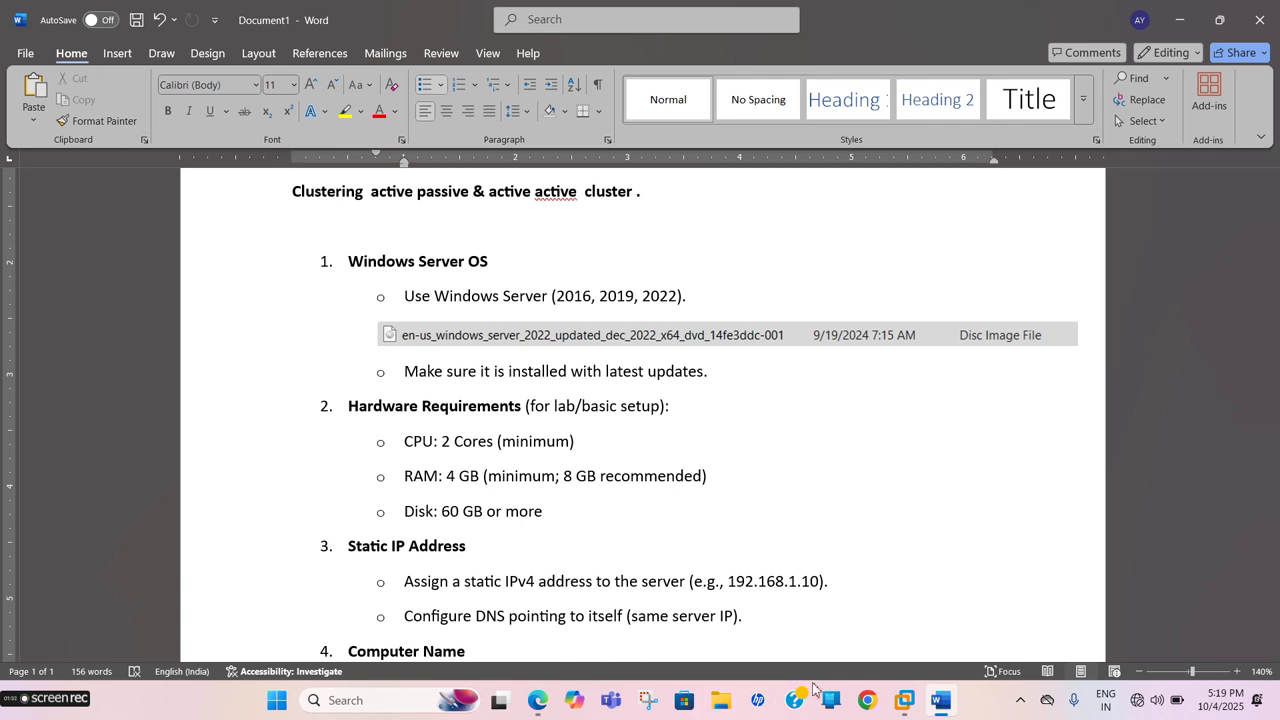
Read the Edge VMware install article from Step 1 to the Home screen screenshot, then return to Workstation
mouse_move(898, 705)
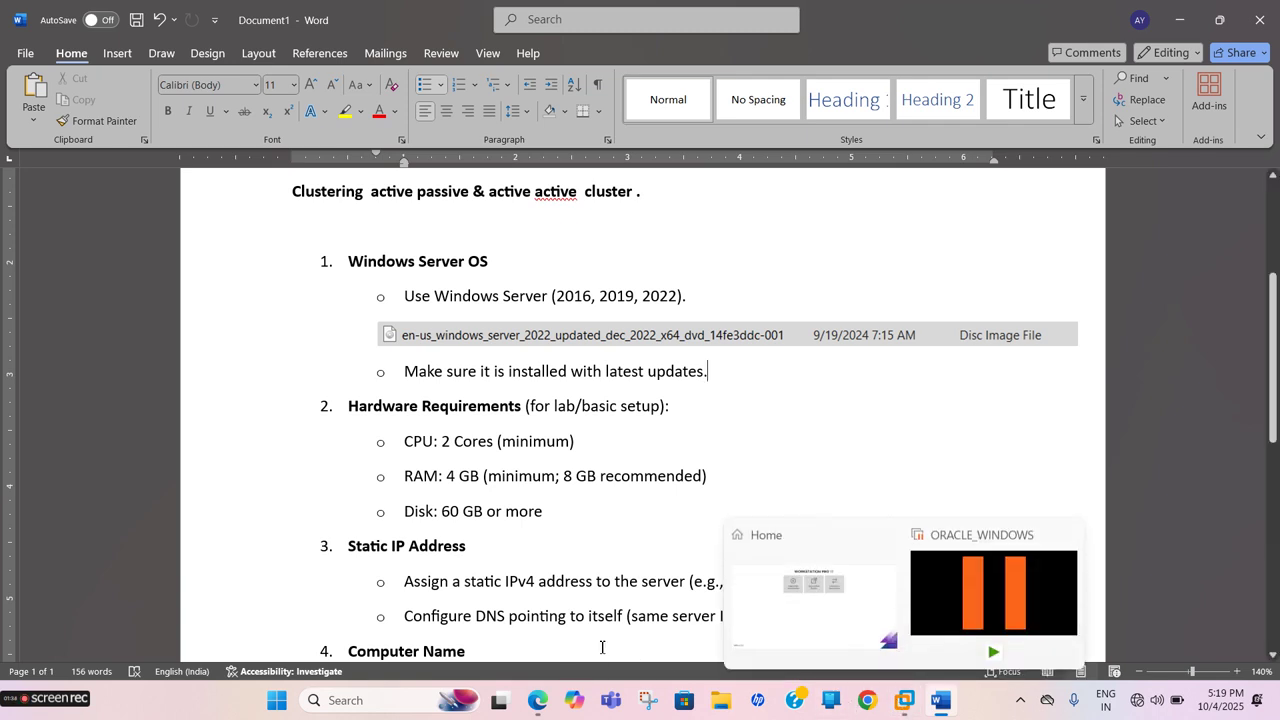
left_click(535, 700)
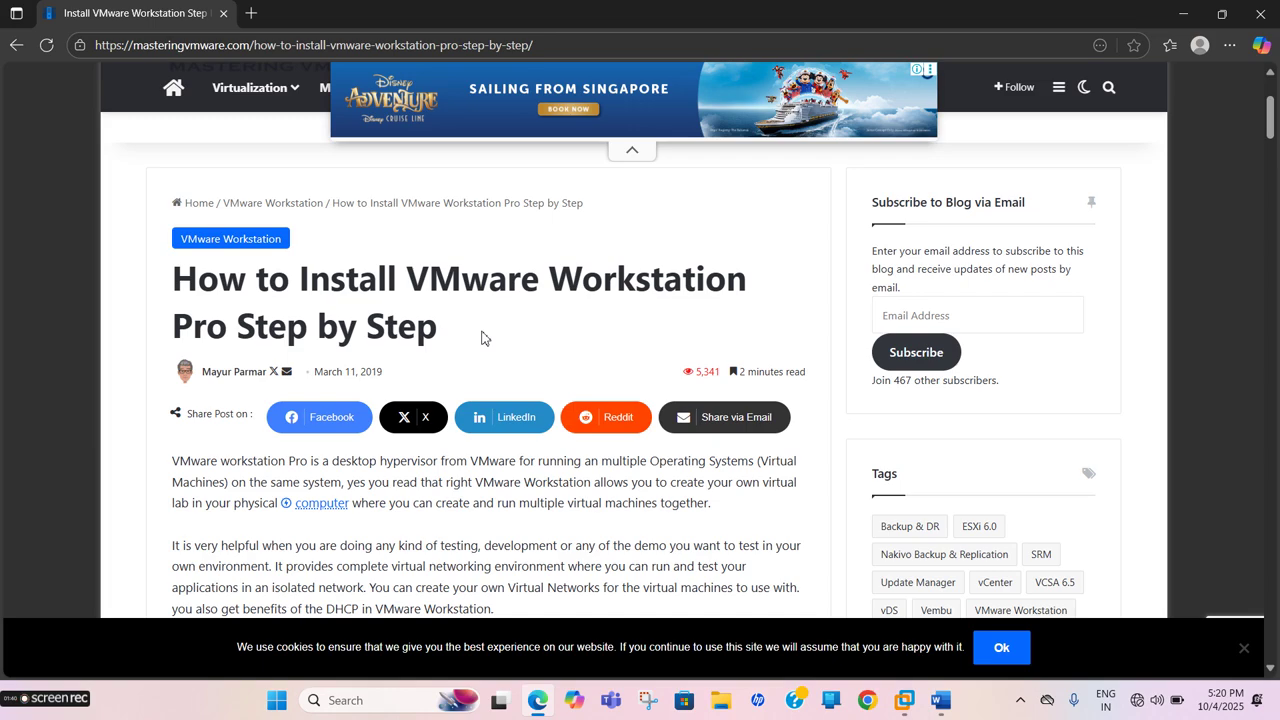
scroll(481, 338, "down", 3)
scroll(481, 338, "up", 2)
scroll(481, 338, "down", 4)
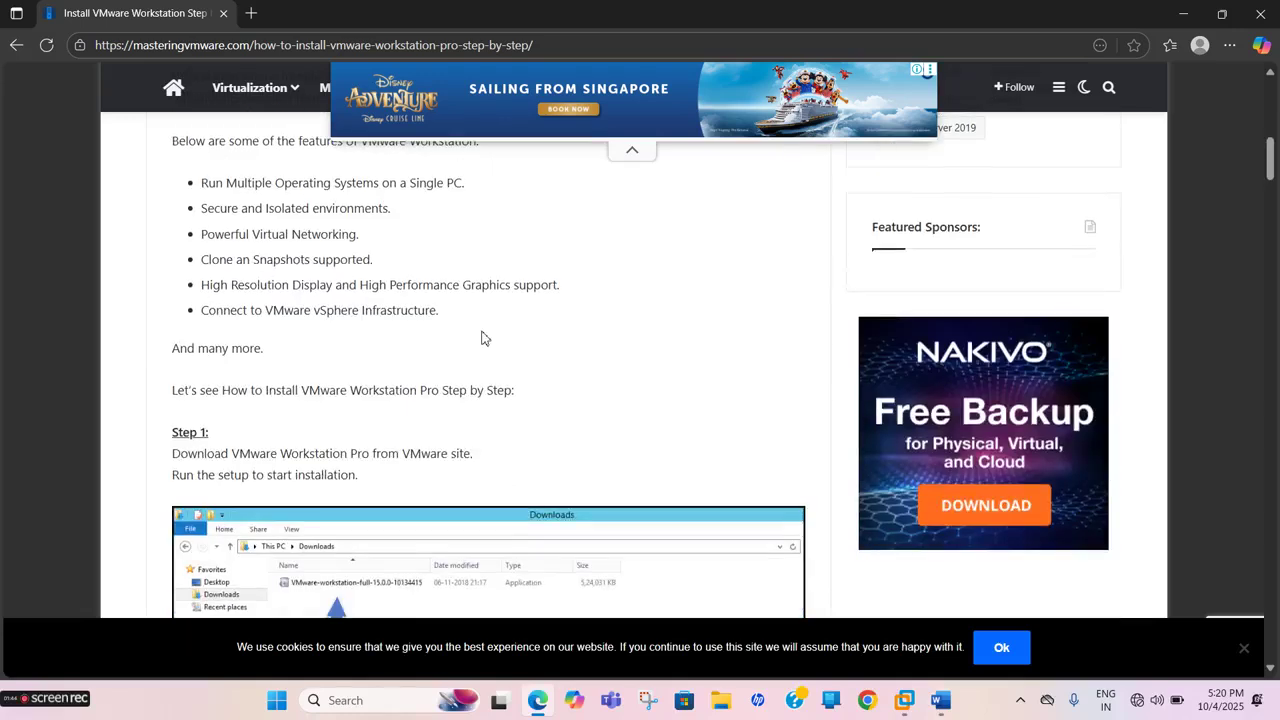
scroll(481, 338, "down", 6)
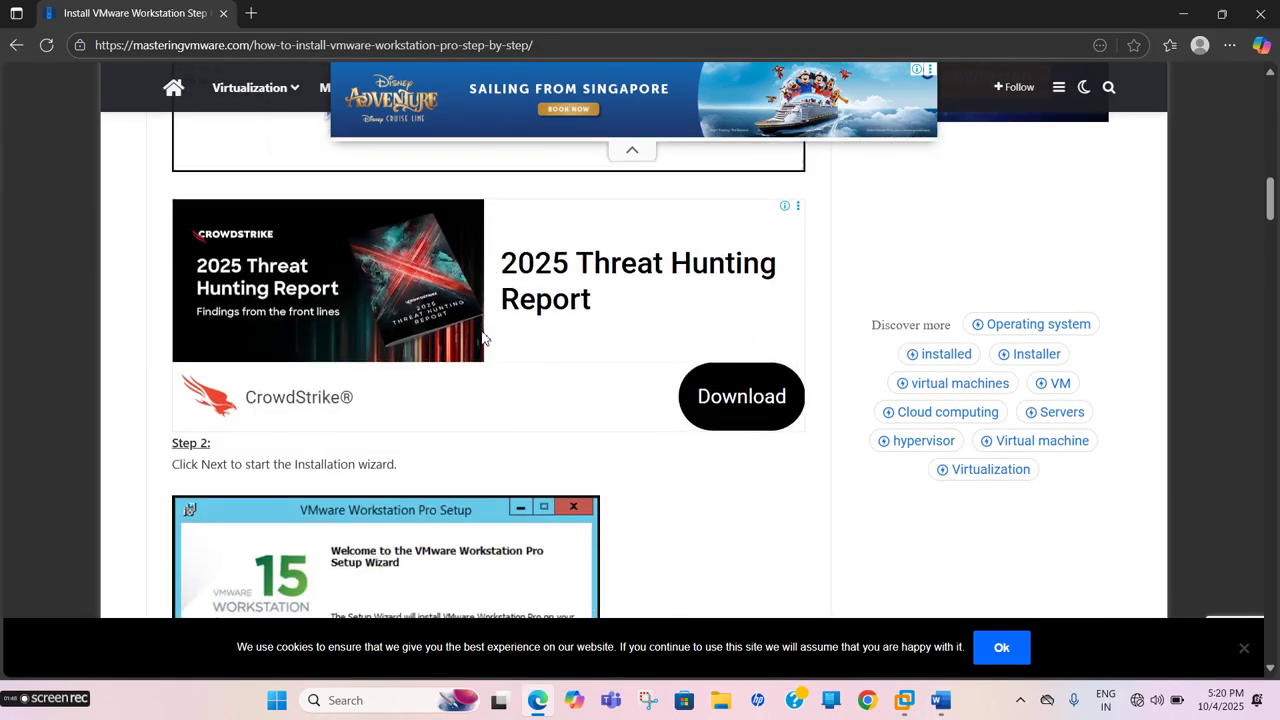
scroll(481, 338, "down", 3)
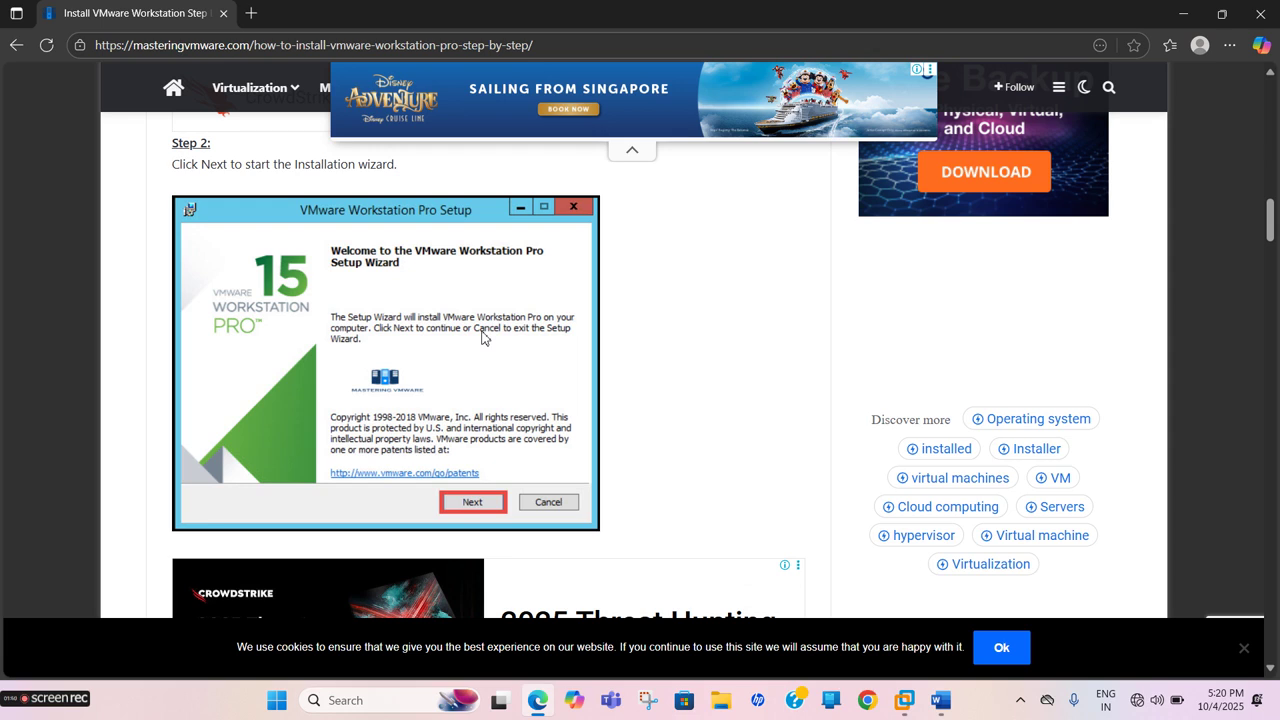
scroll(481, 338, "down", 7)
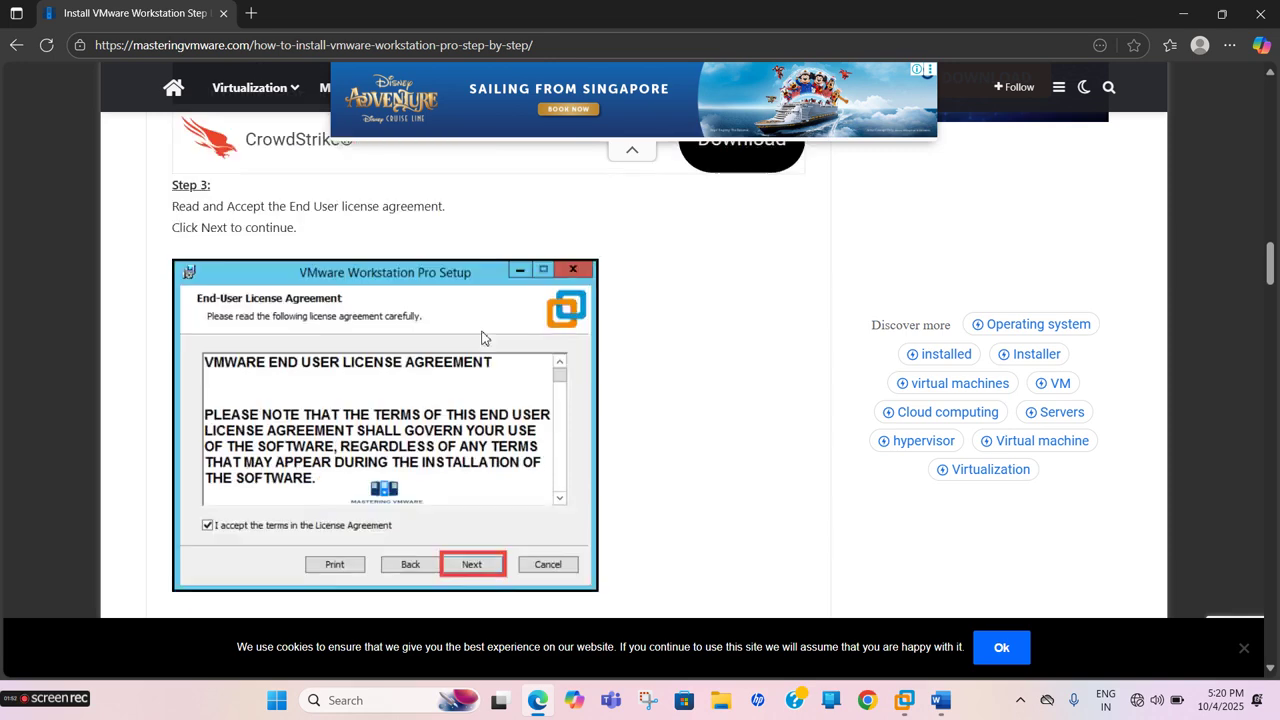
scroll(481, 338, "down", 7)
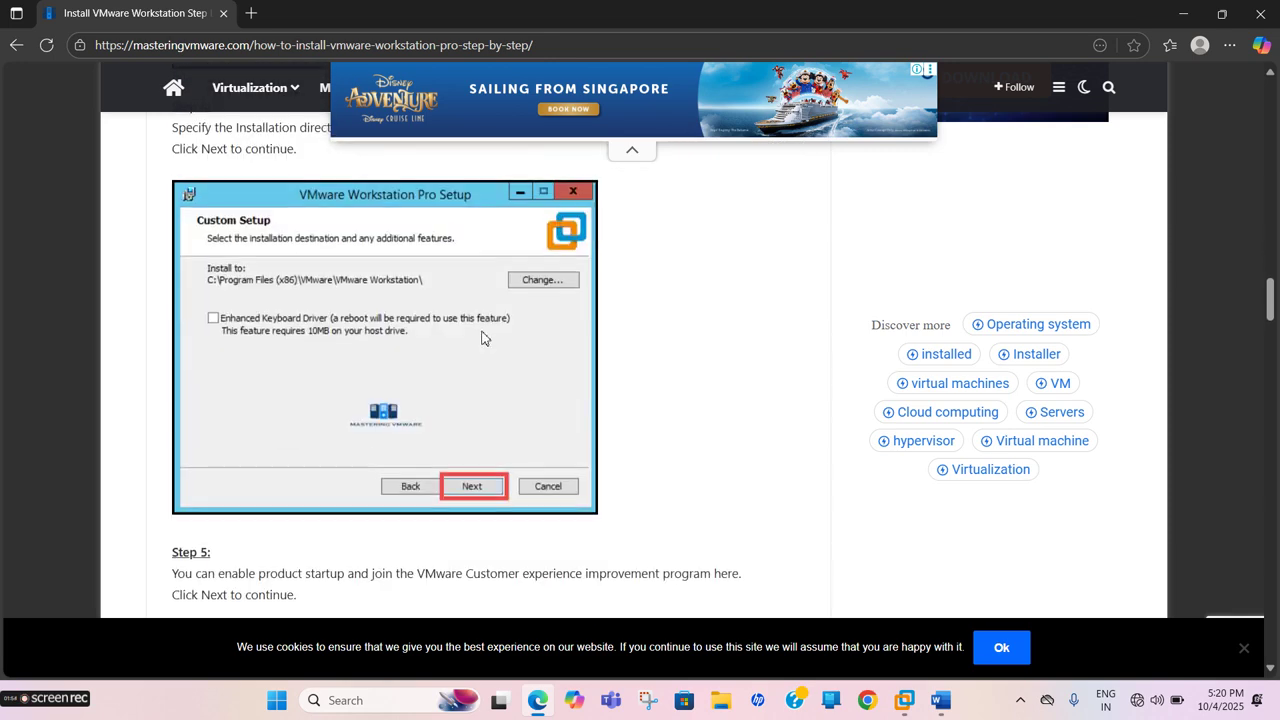
scroll(481, 338, "down", 14)
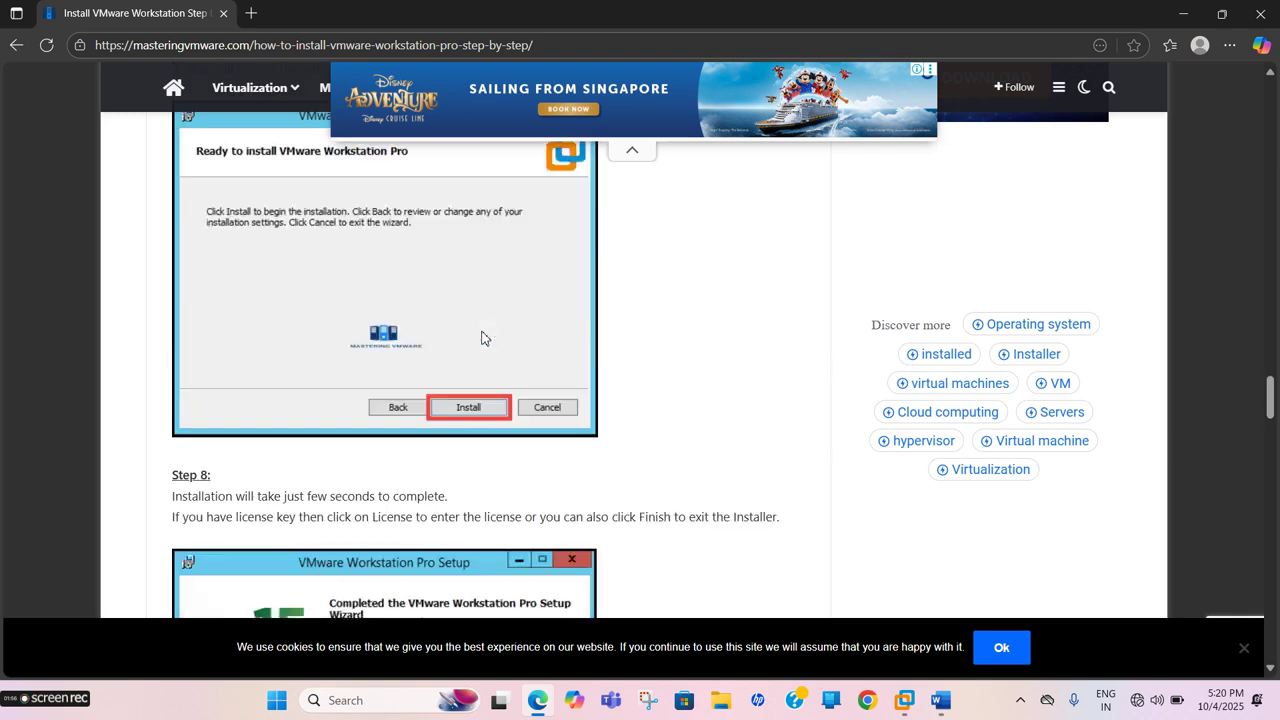
scroll(481, 338, "down", 5)
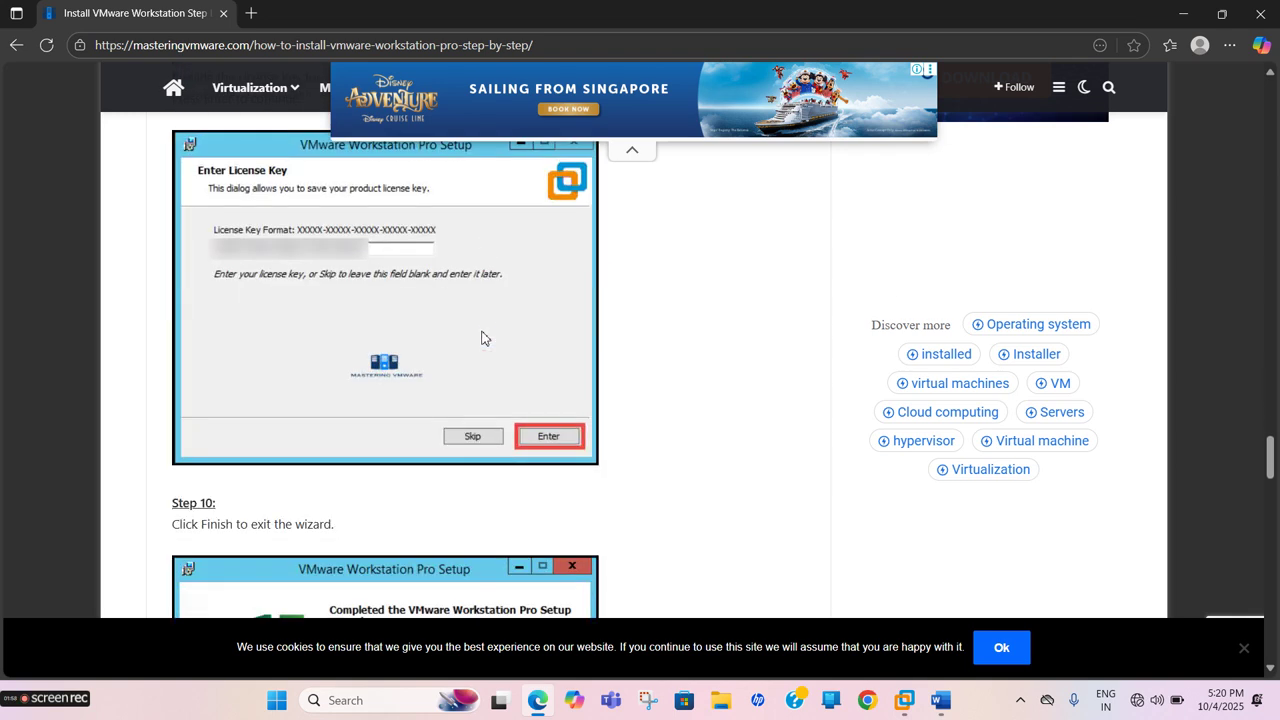
scroll(372, 260, "down", 1)
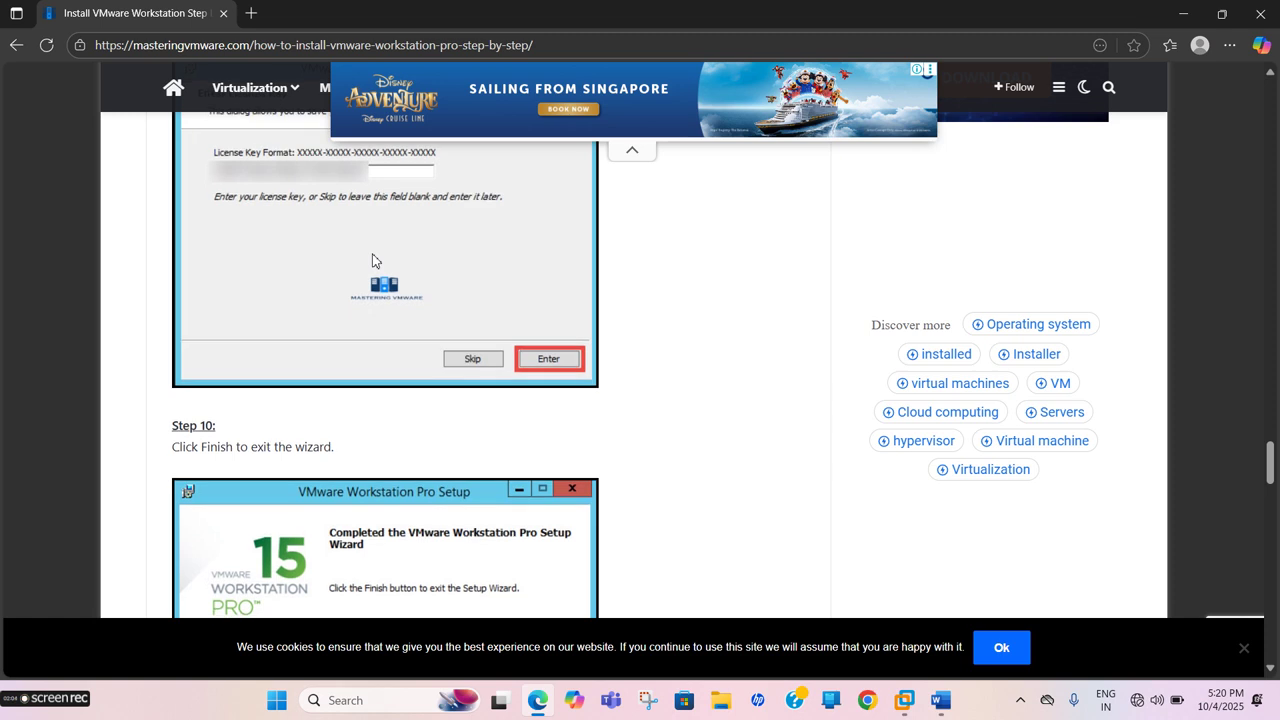
scroll(410, 344, "down", 4)
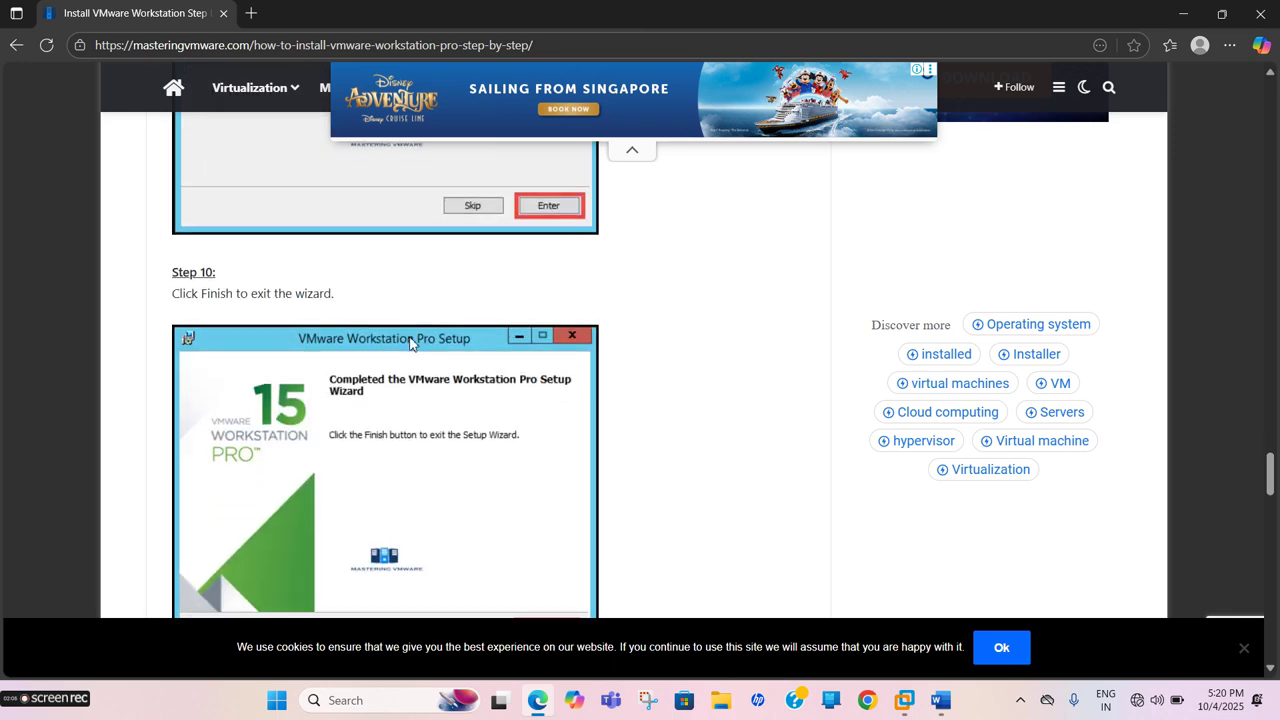
scroll(410, 344, "down", 5)
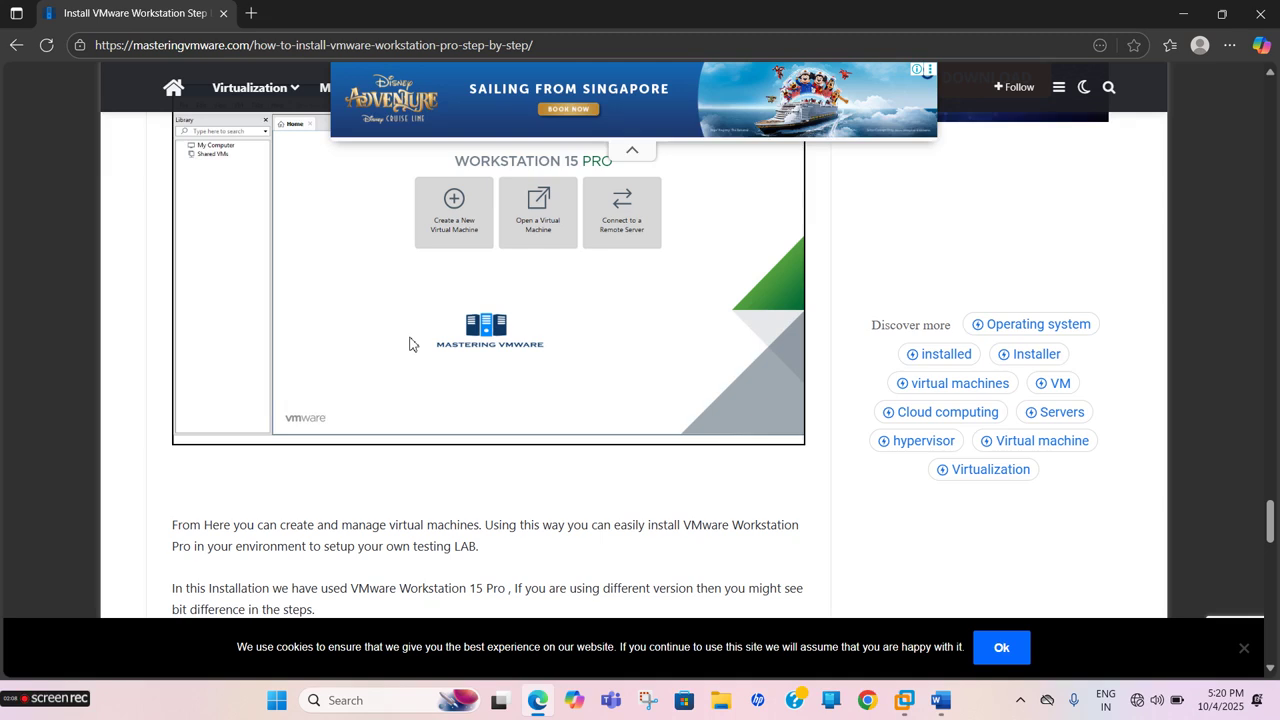
left_click(903, 703)
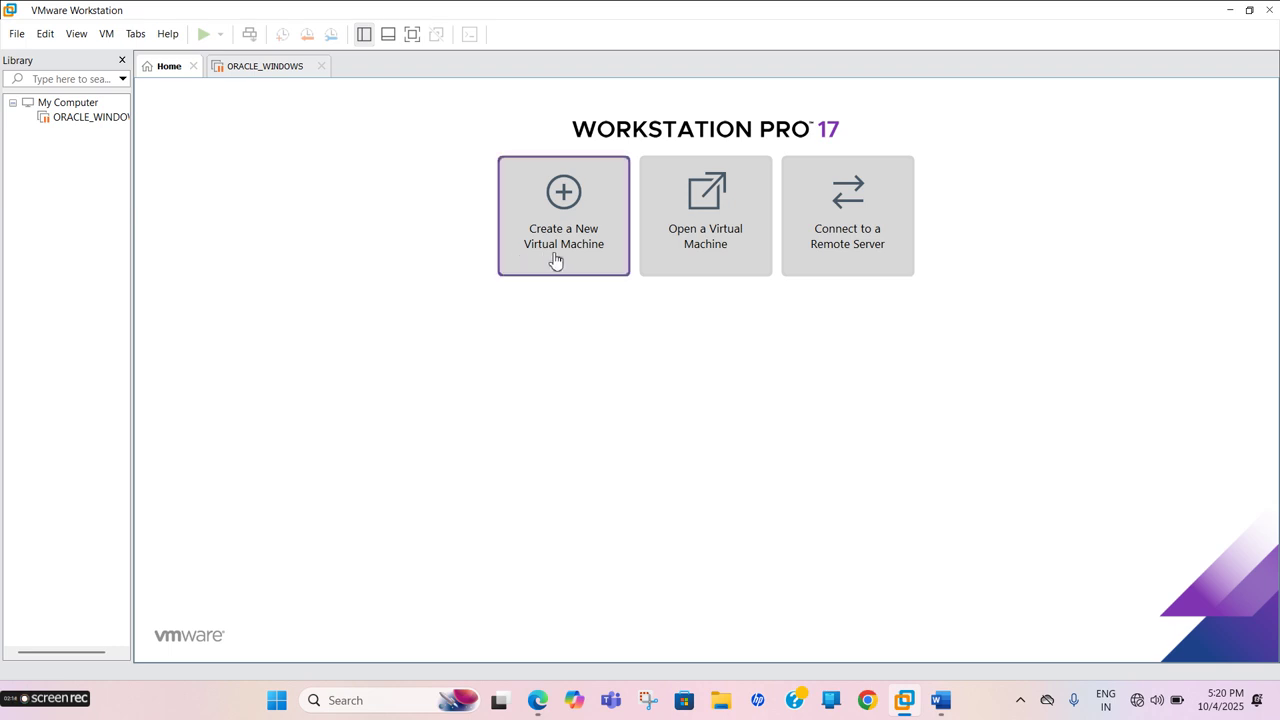
Bring the Word prerequisites document (Document1) back in front of VMware Workstation
left_click(938, 708)
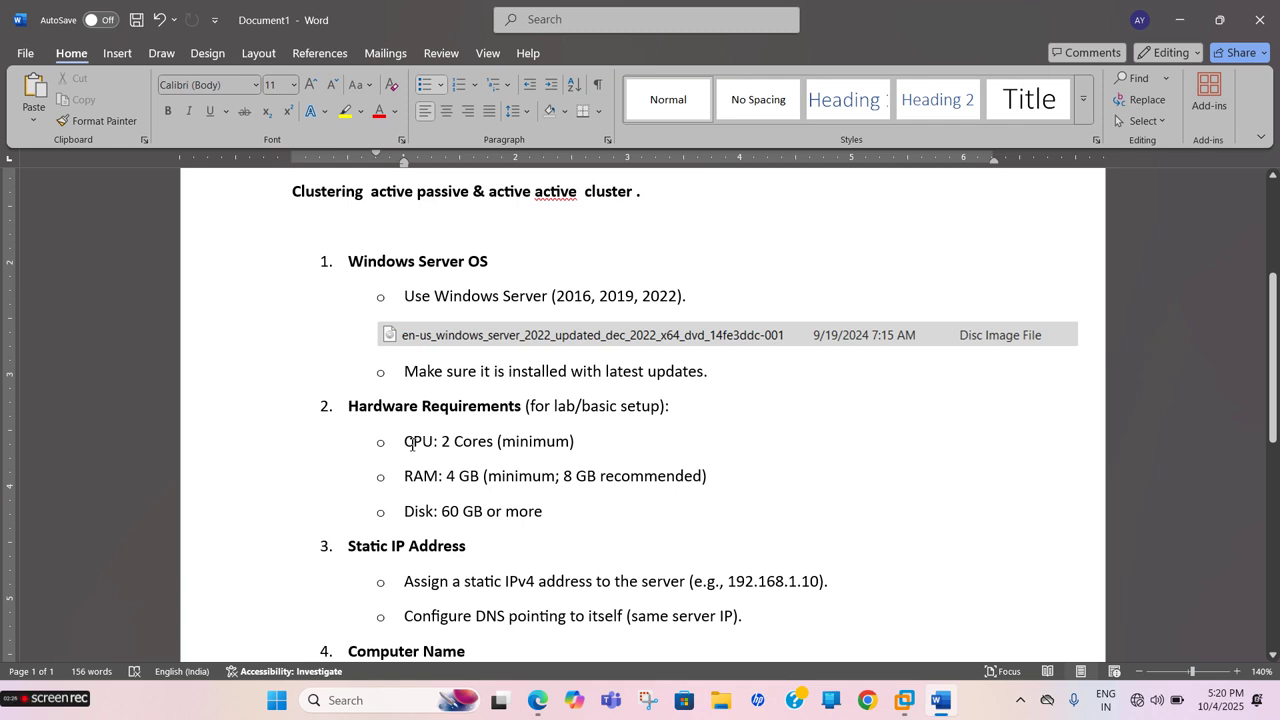
Select the 'CPU: 2 Cores (minimum)' line, review the list down to Network, then return to VMware
left_click_drag(406, 443, 572, 446)
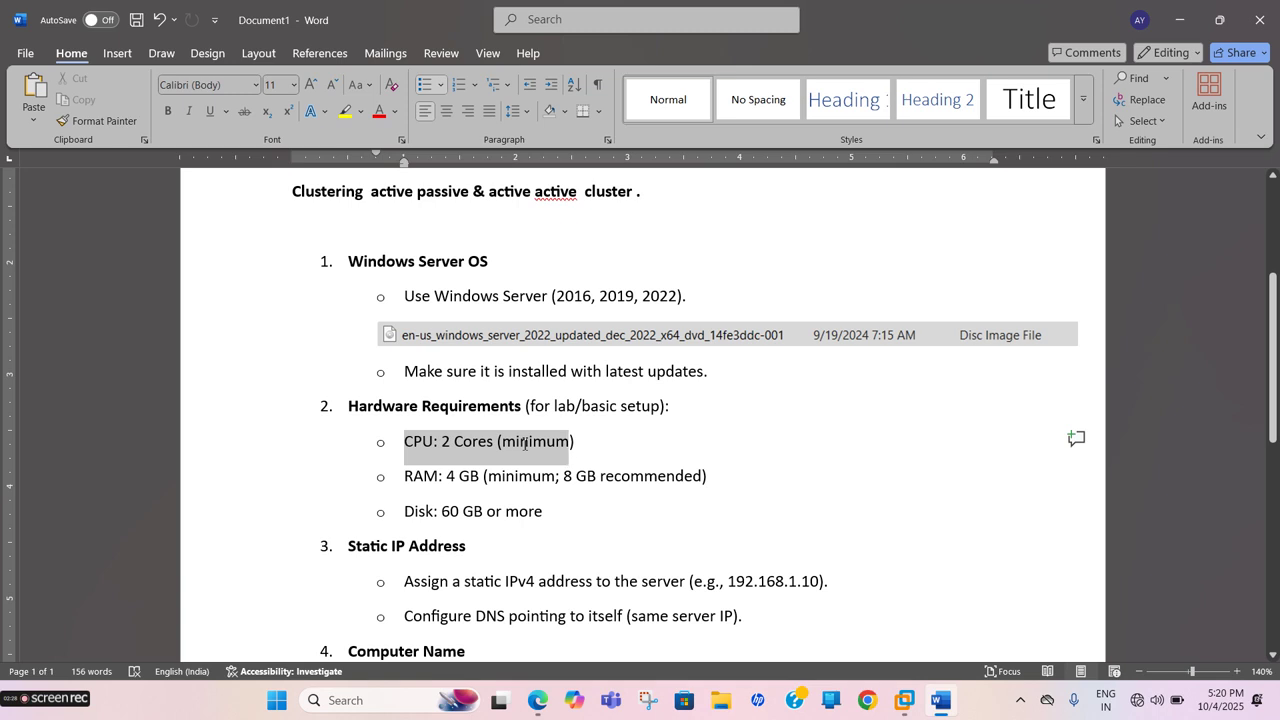
left_click(468, 476)
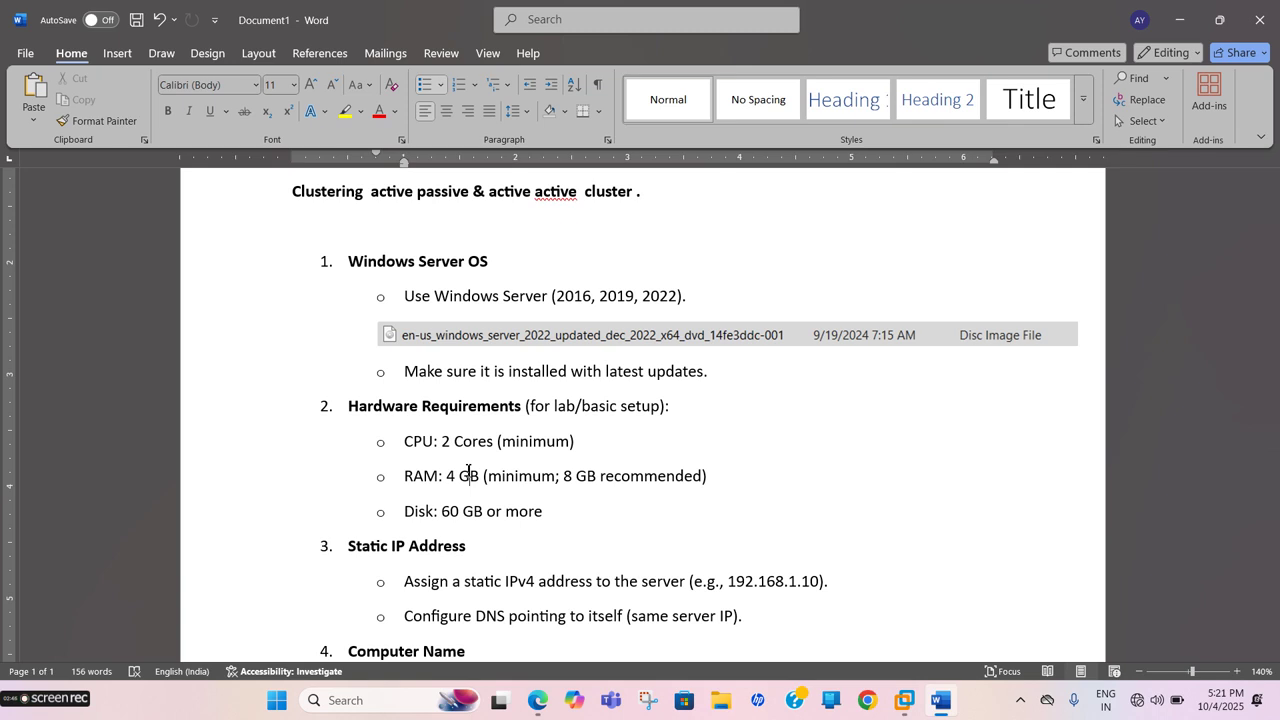
scroll(468, 471, "down", 3)
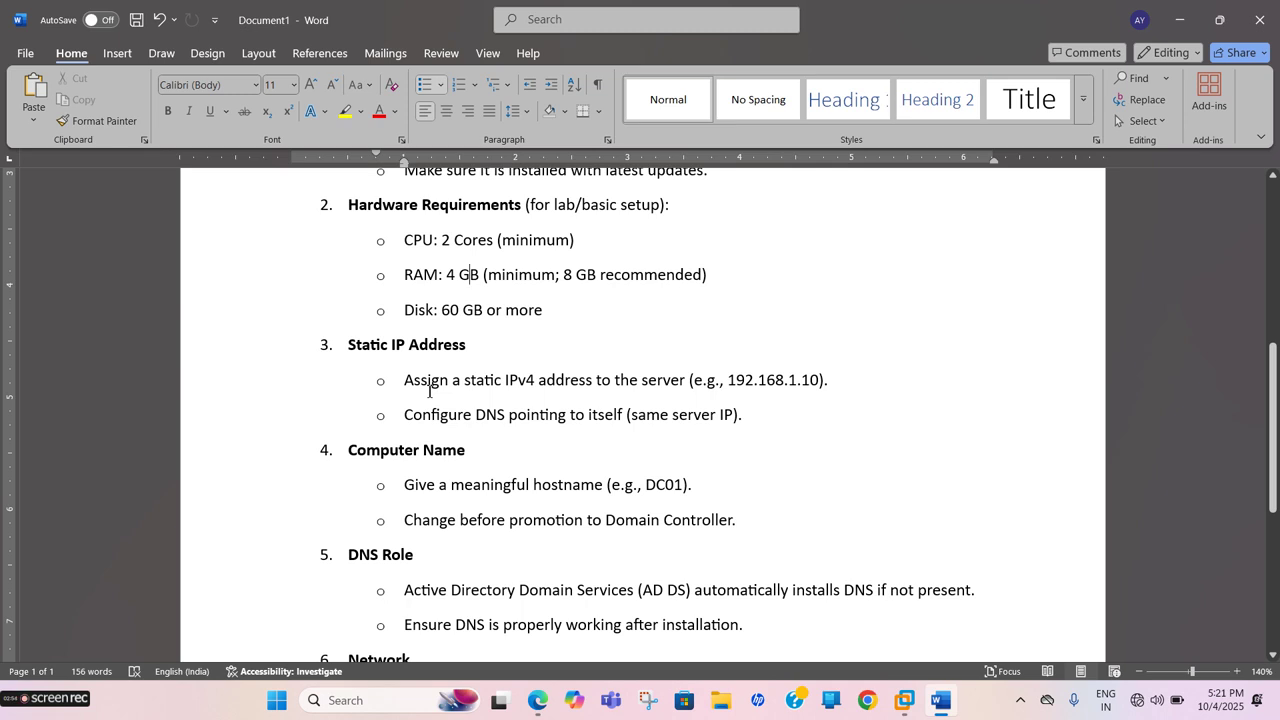
scroll(430, 391, "down", 1)
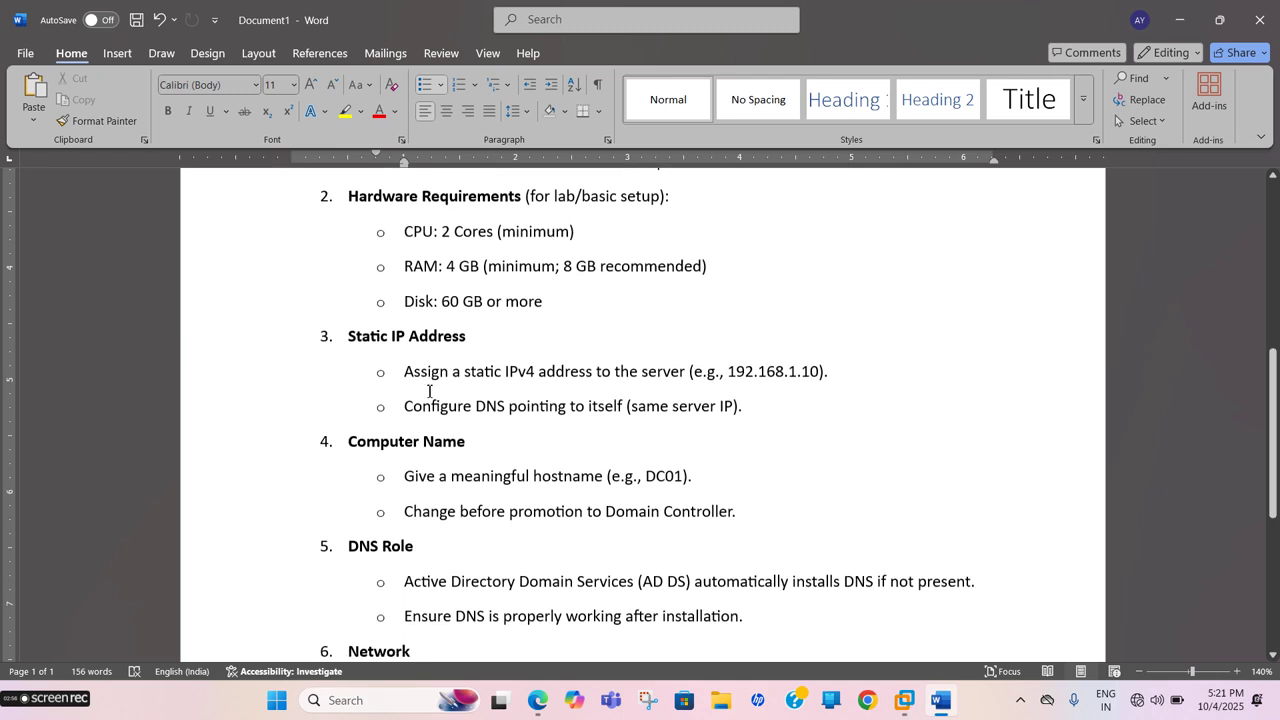
scroll(430, 391, "down", 2)
scroll(430, 391, "down", 5)
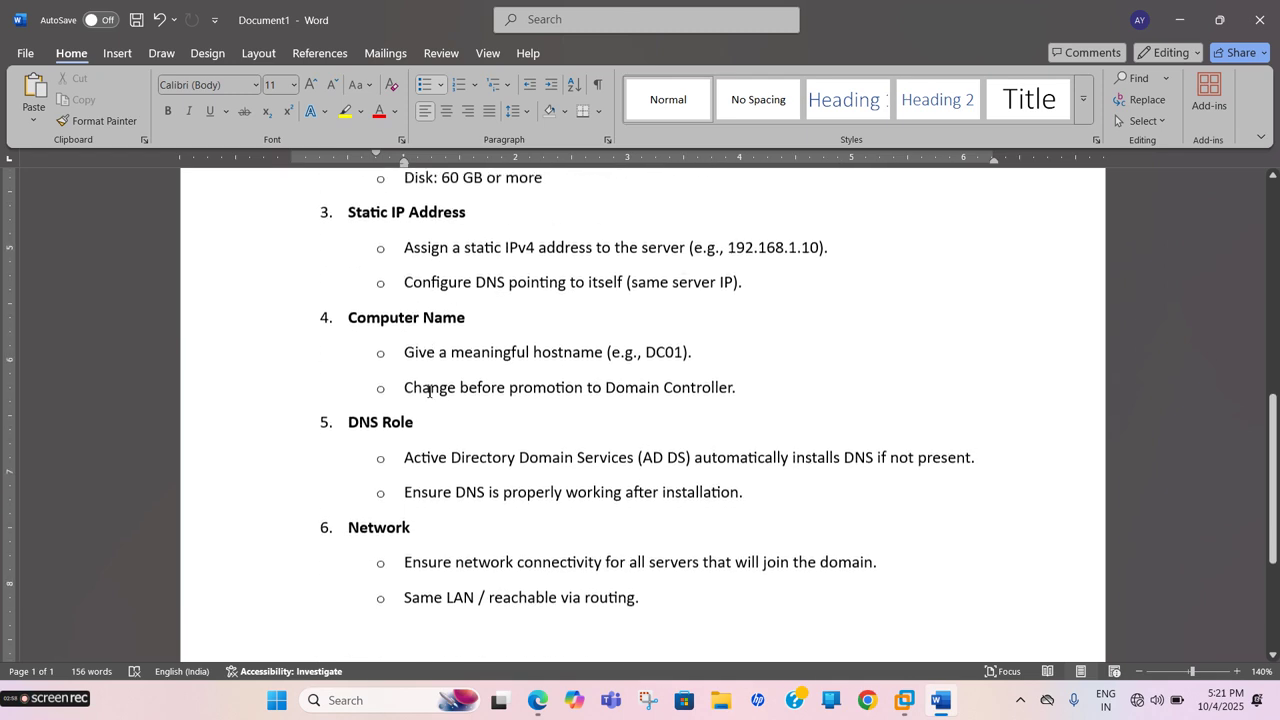
scroll(430, 391, "up", 10)
scroll(430, 391, "up", 3)
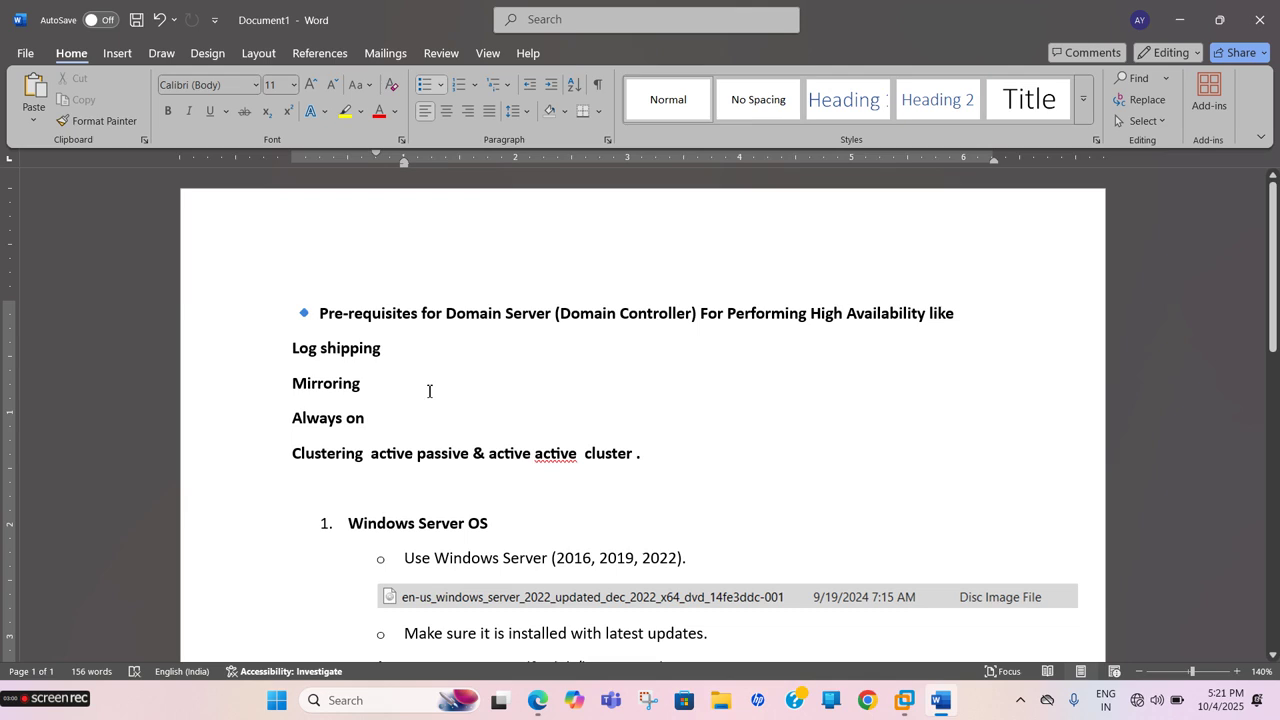
left_click(905, 700)
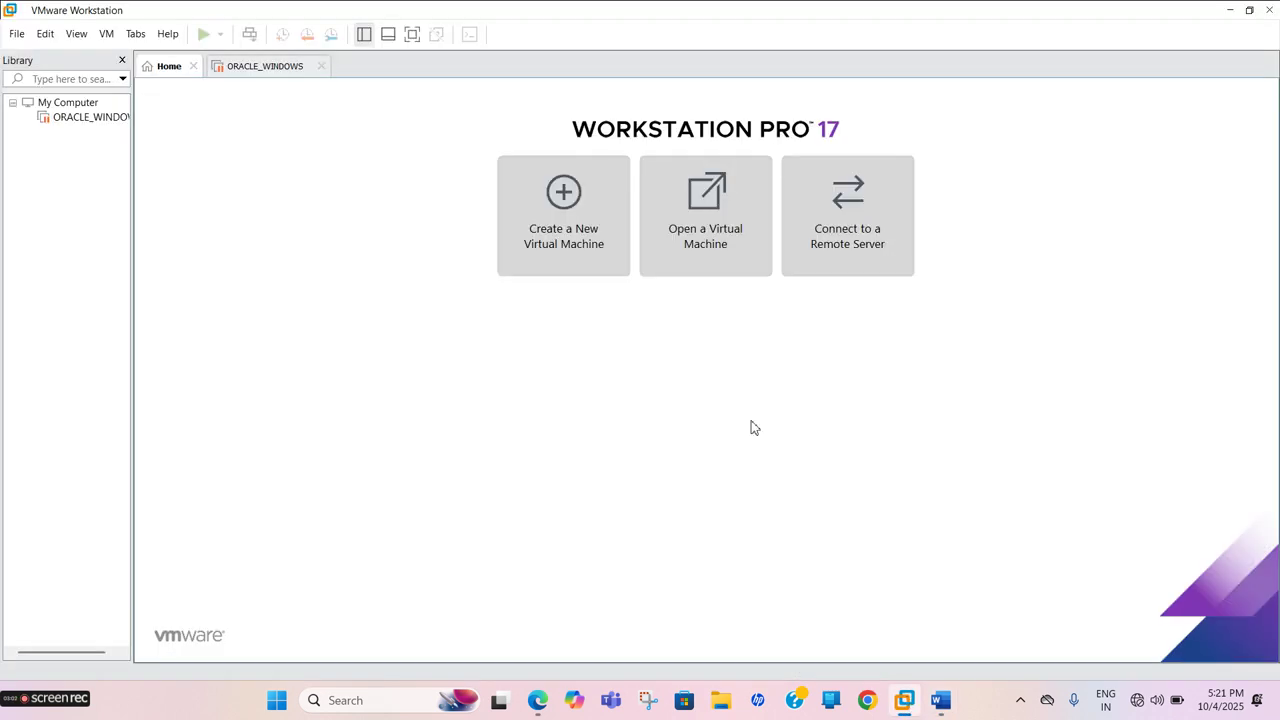
Create a Typical new VM, install the OS later, with Microsoft Windows Server 2022 as guest
left_click(568, 236)
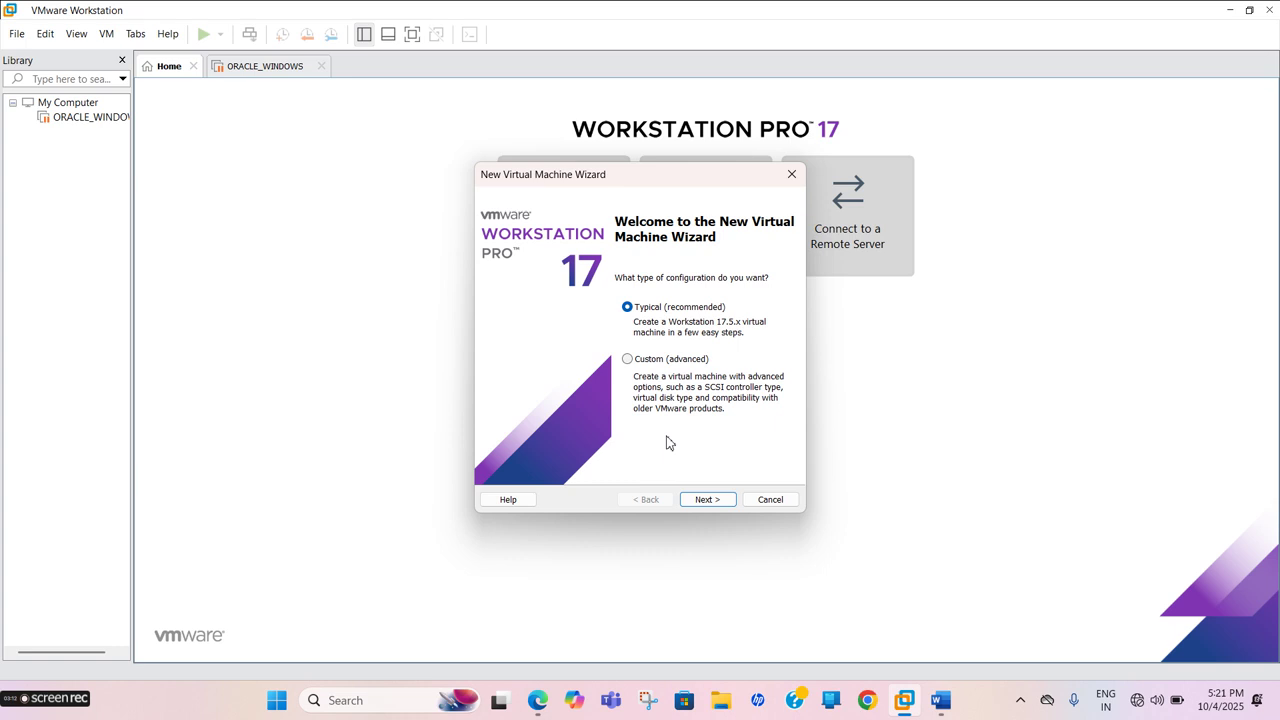
left_click(703, 499)
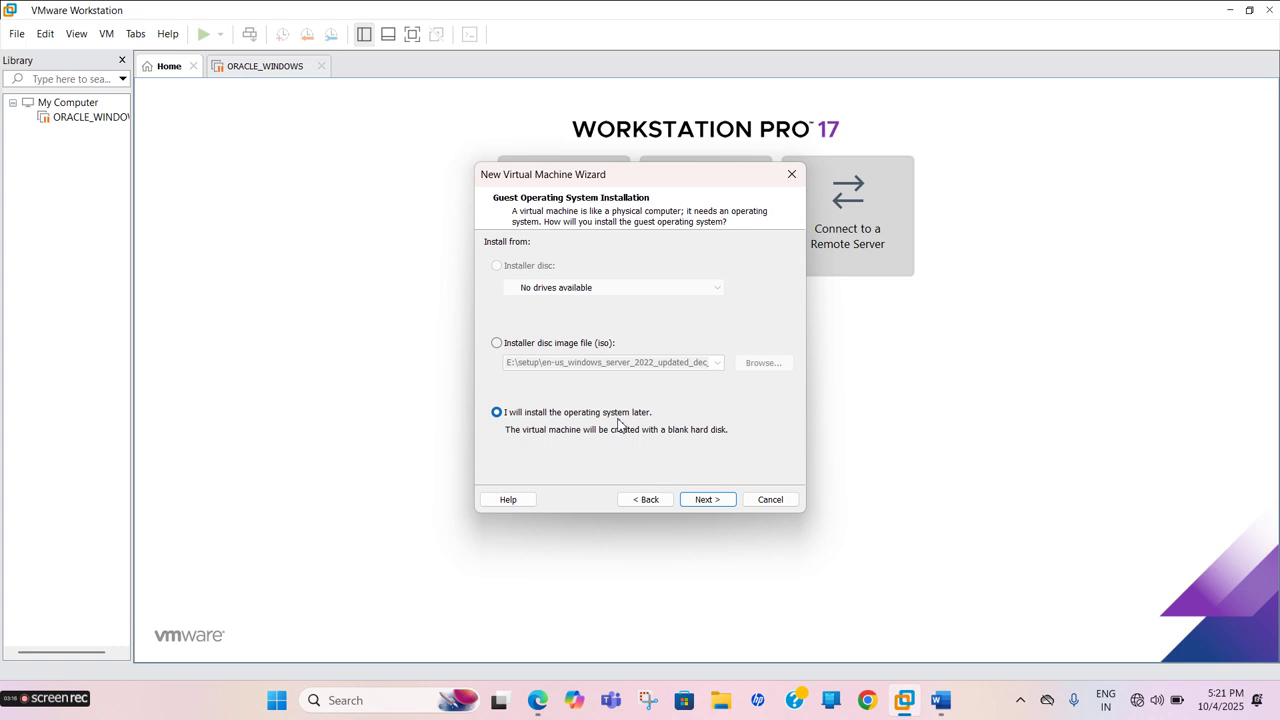
left_click(703, 501)
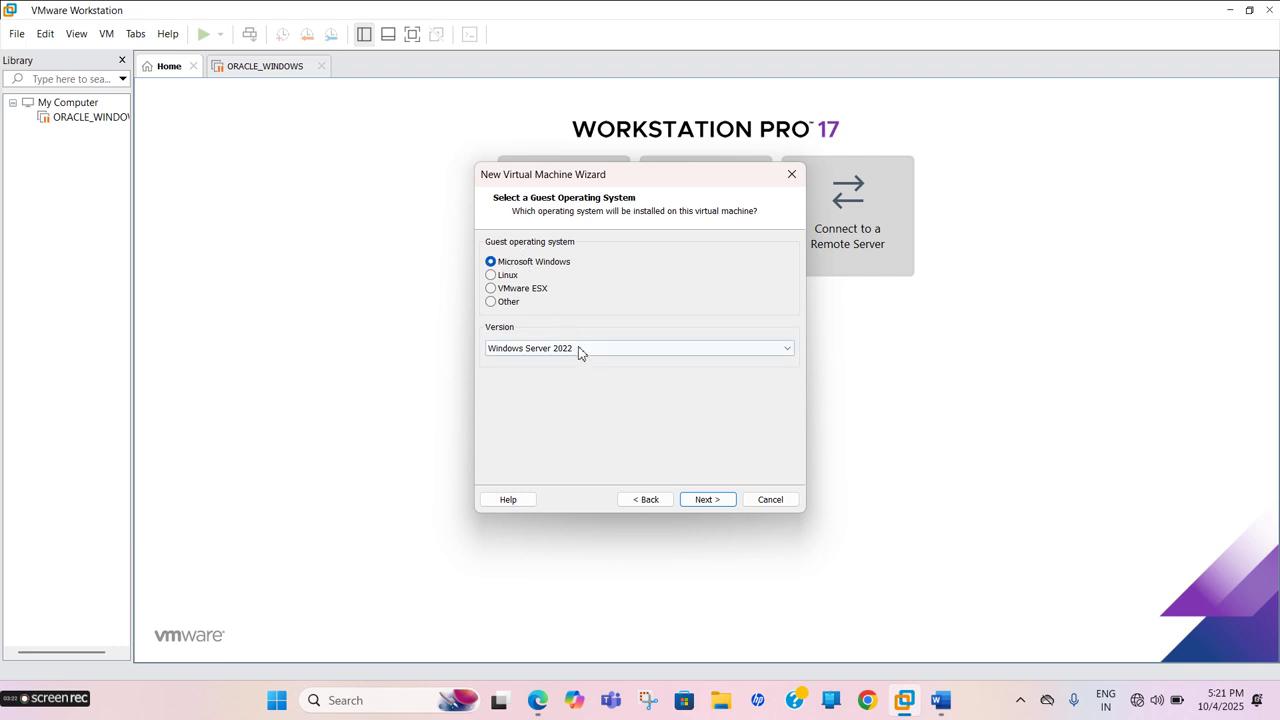
left_click(707, 500)
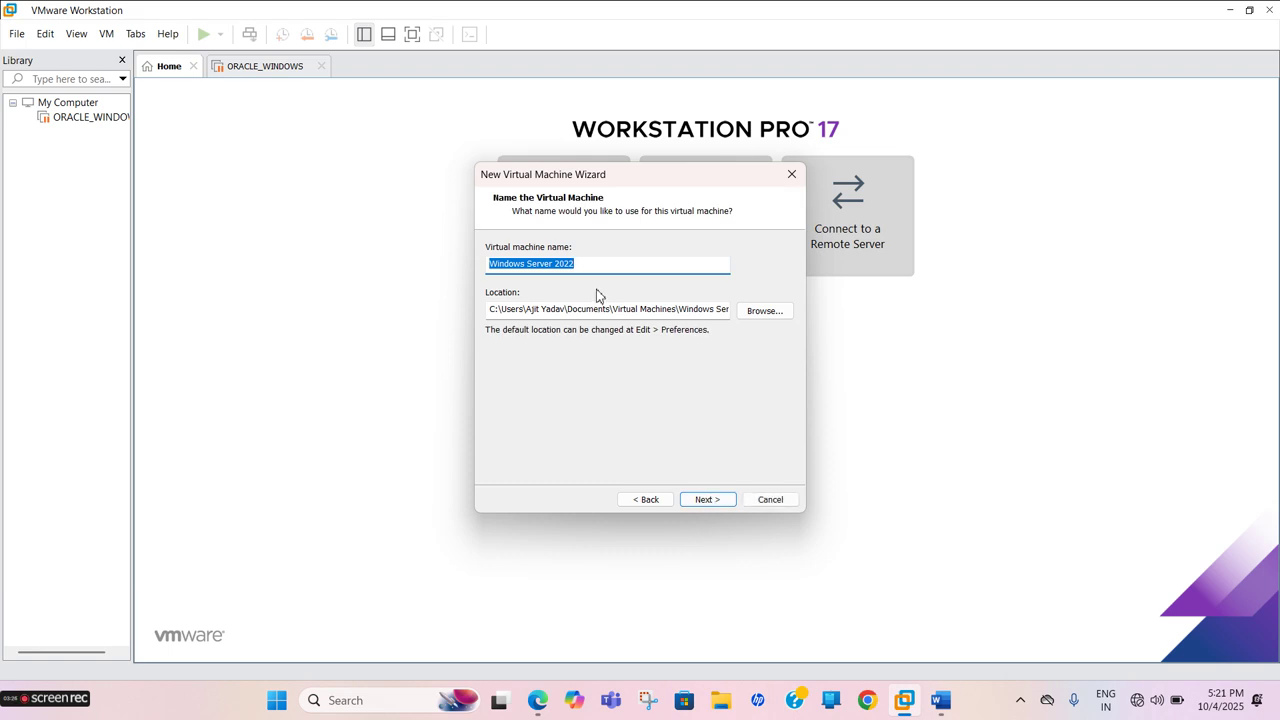
Name the virtual machine DC and start browsing for its storage folder
type("DC")
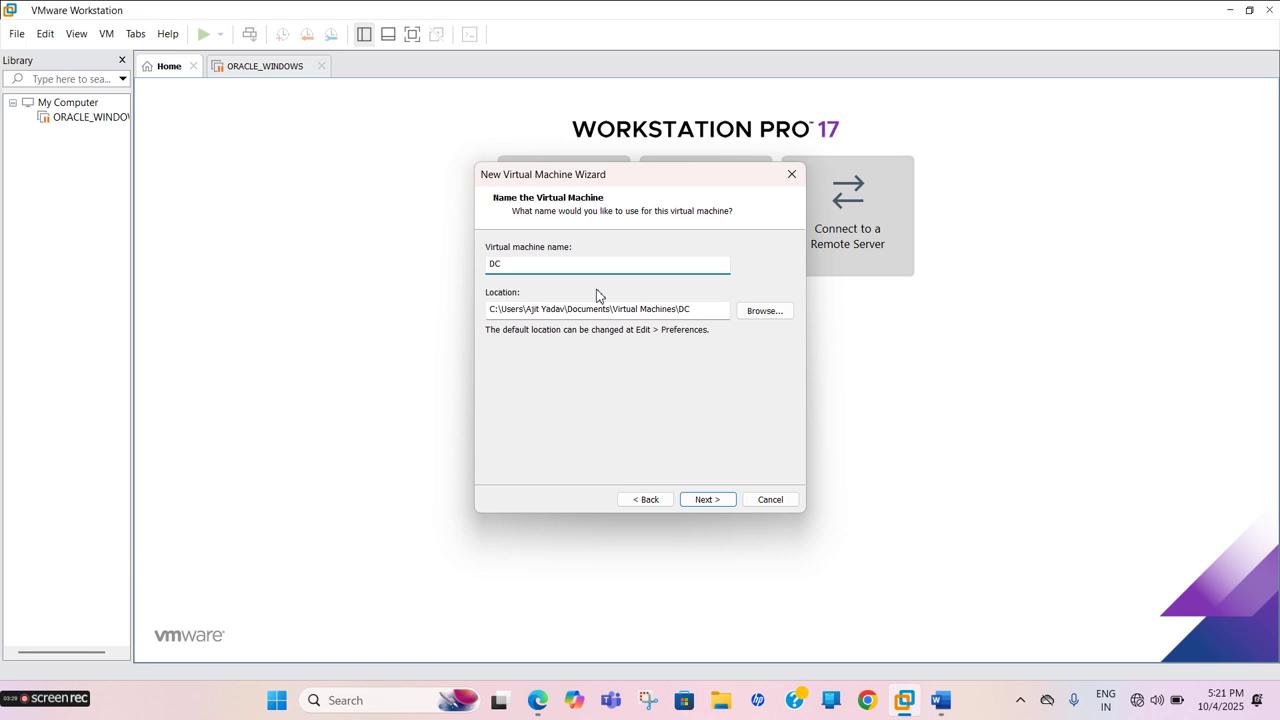
left_click(748, 314)
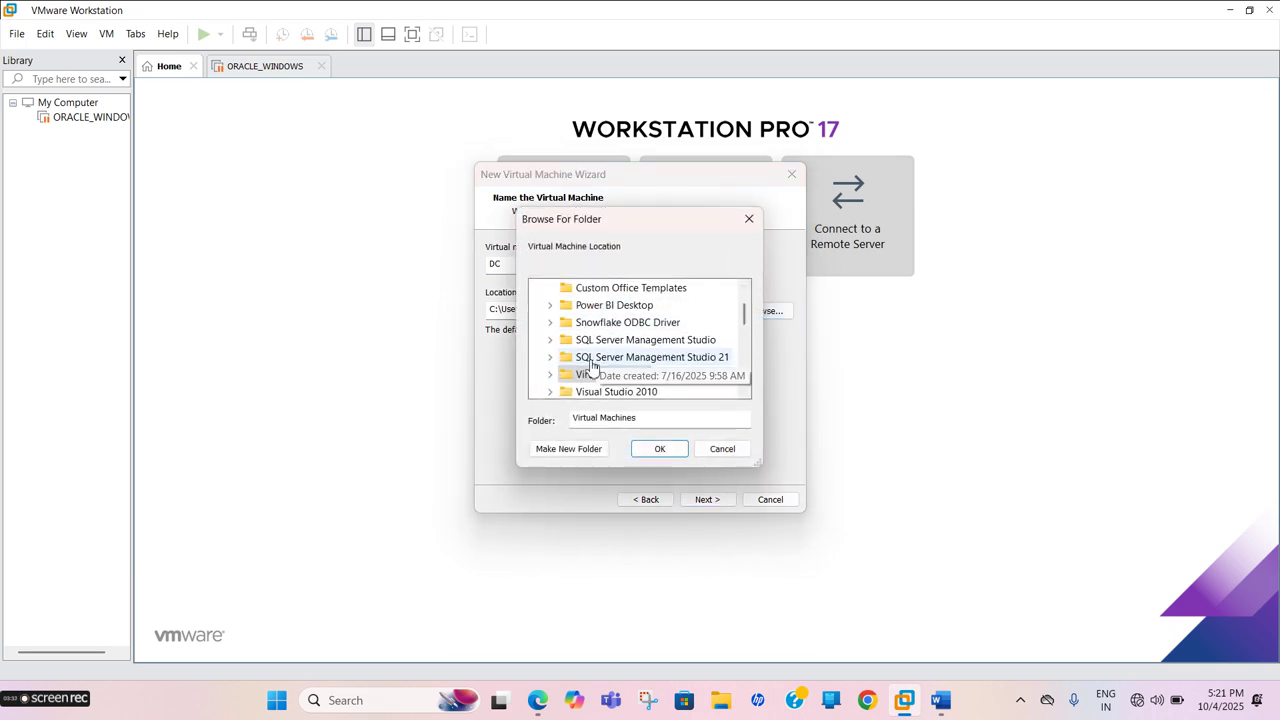
scroll(585, 325, "down", 3)
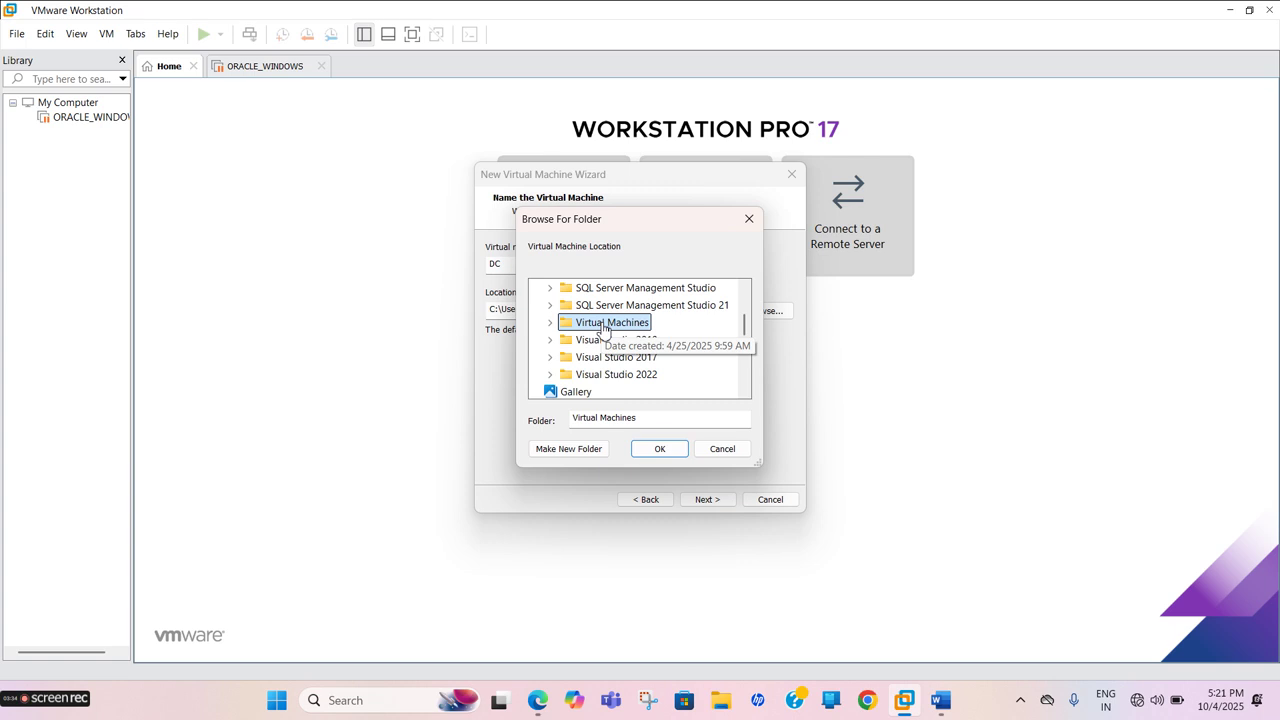
scroll(603, 330, "down", 3)
scroll(595, 328, "up", 7)
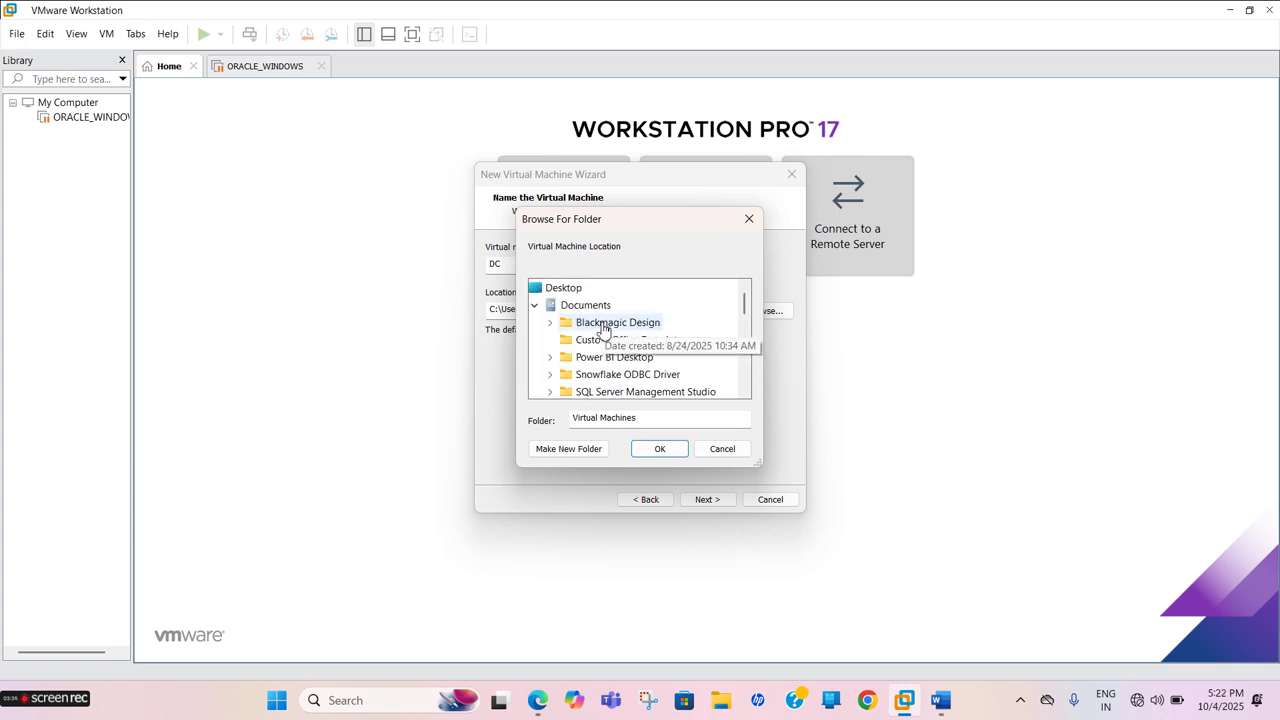
left_click(535, 306)
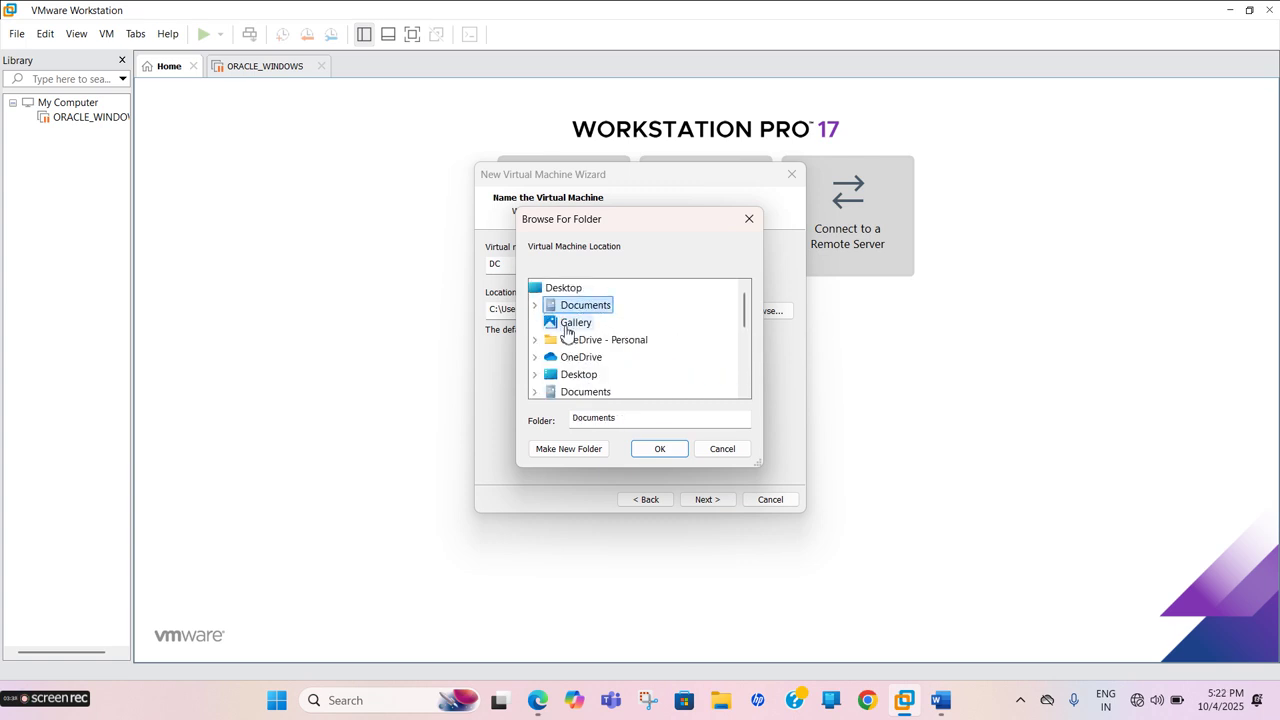
scroll(566, 335, "down", 4)
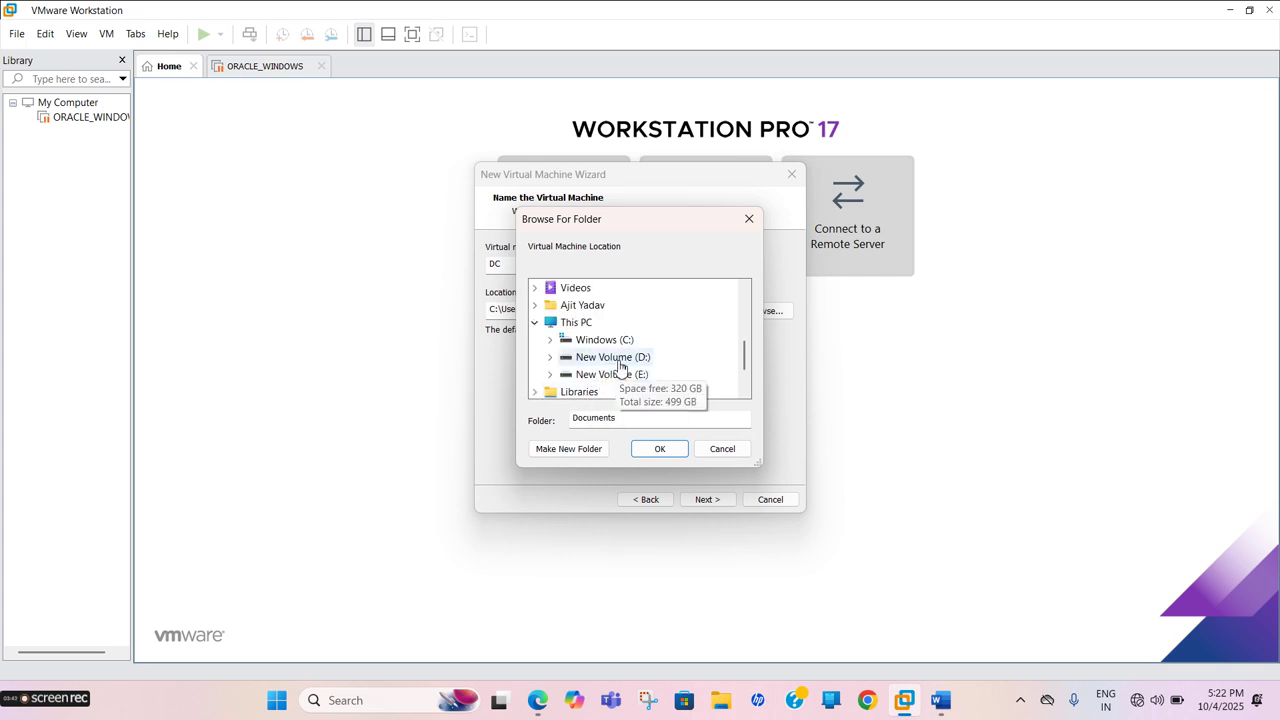
Set the VM location to D:\SQL_VM_SETUP\DC and continue to disk capacity
left_click(615, 359)
scroll(620, 364, "down", 1)
scroll(620, 366, "down", 1)
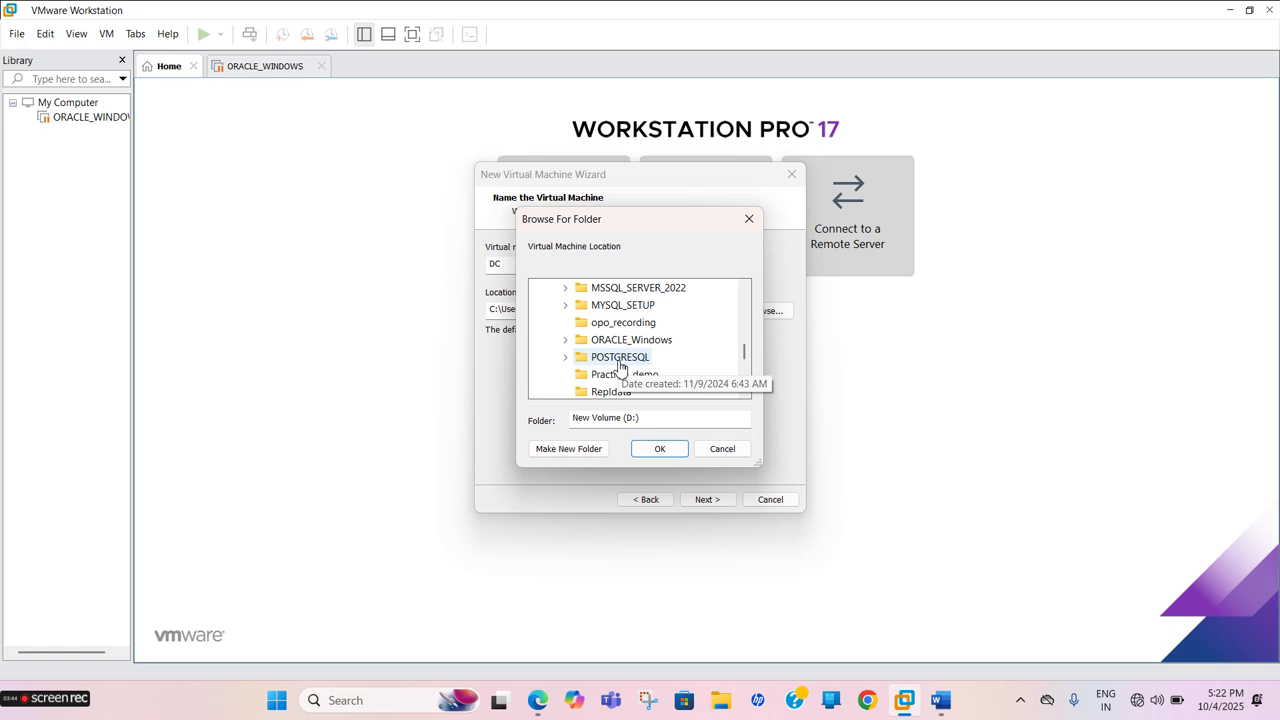
scroll(637, 368, "down", 2)
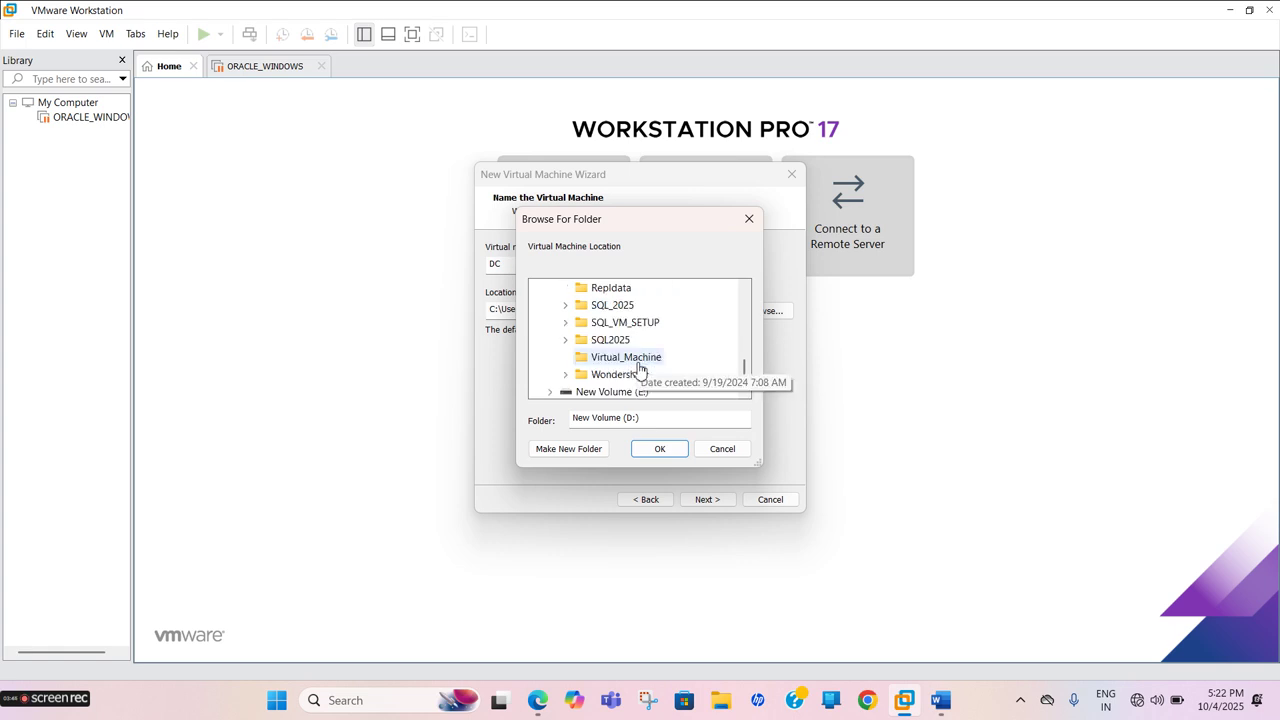
left_click(636, 360)
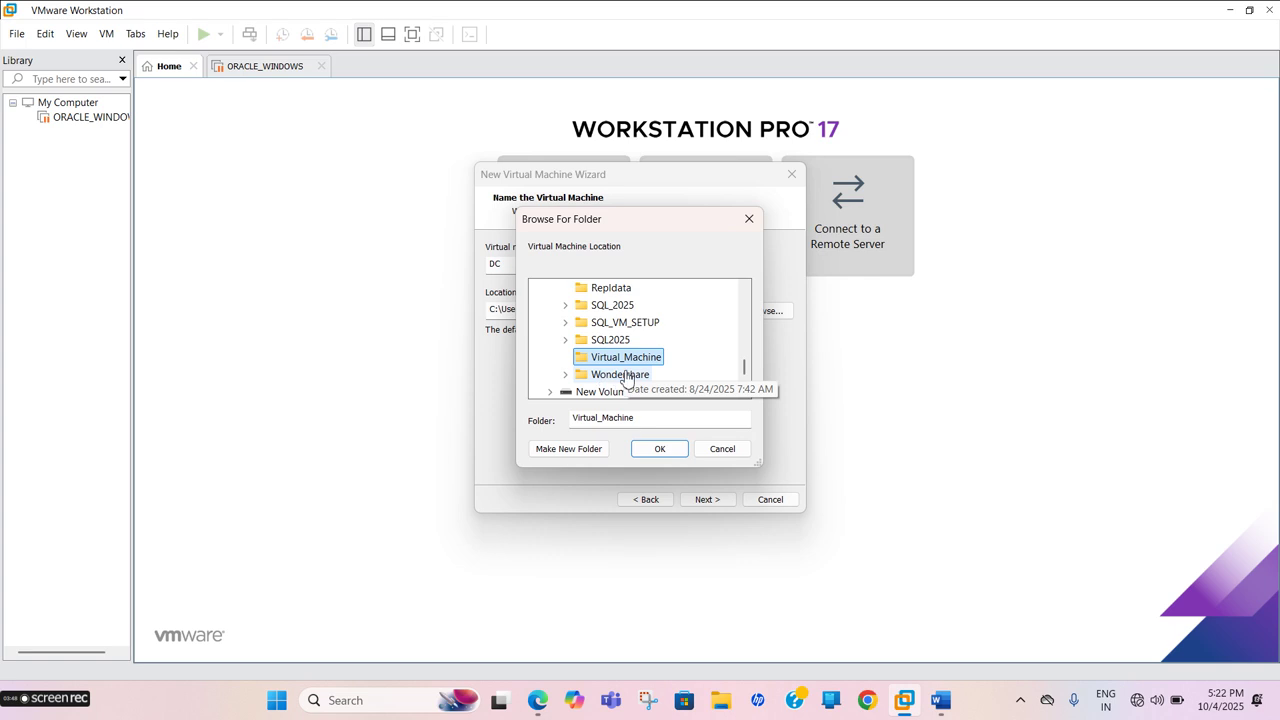
left_click(620, 323)
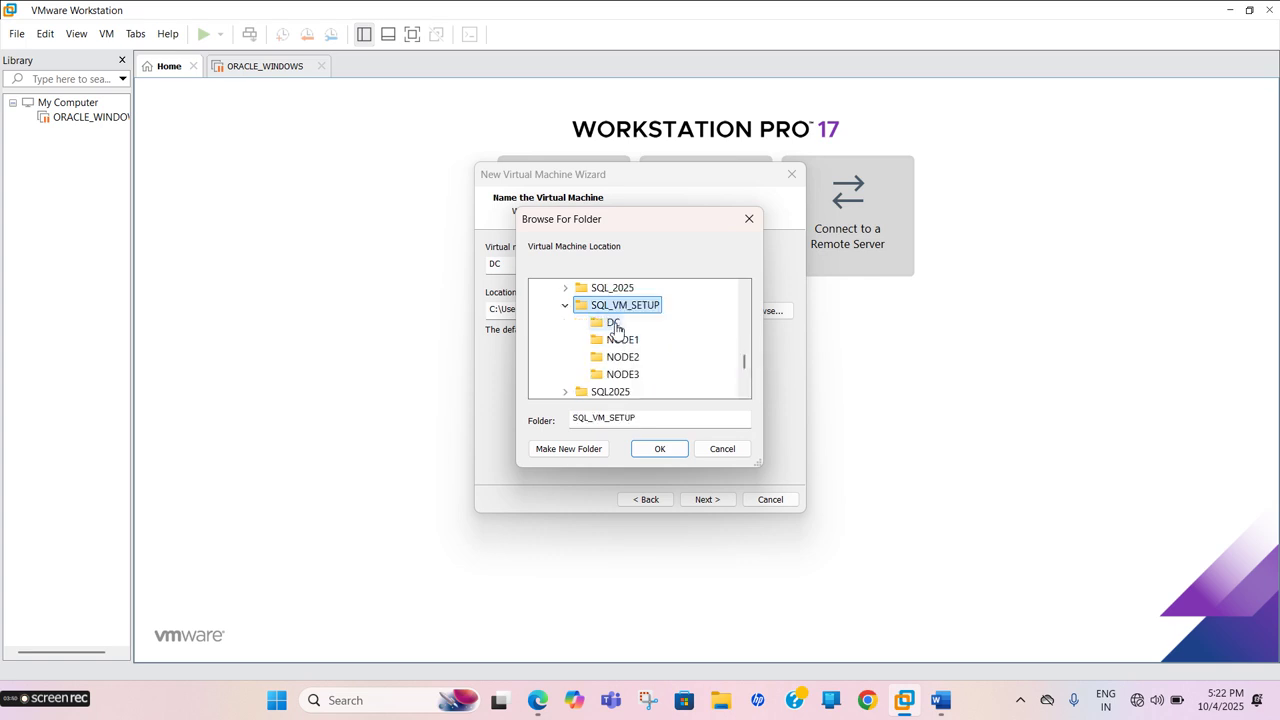
left_click(613, 323)
left_click(657, 450)
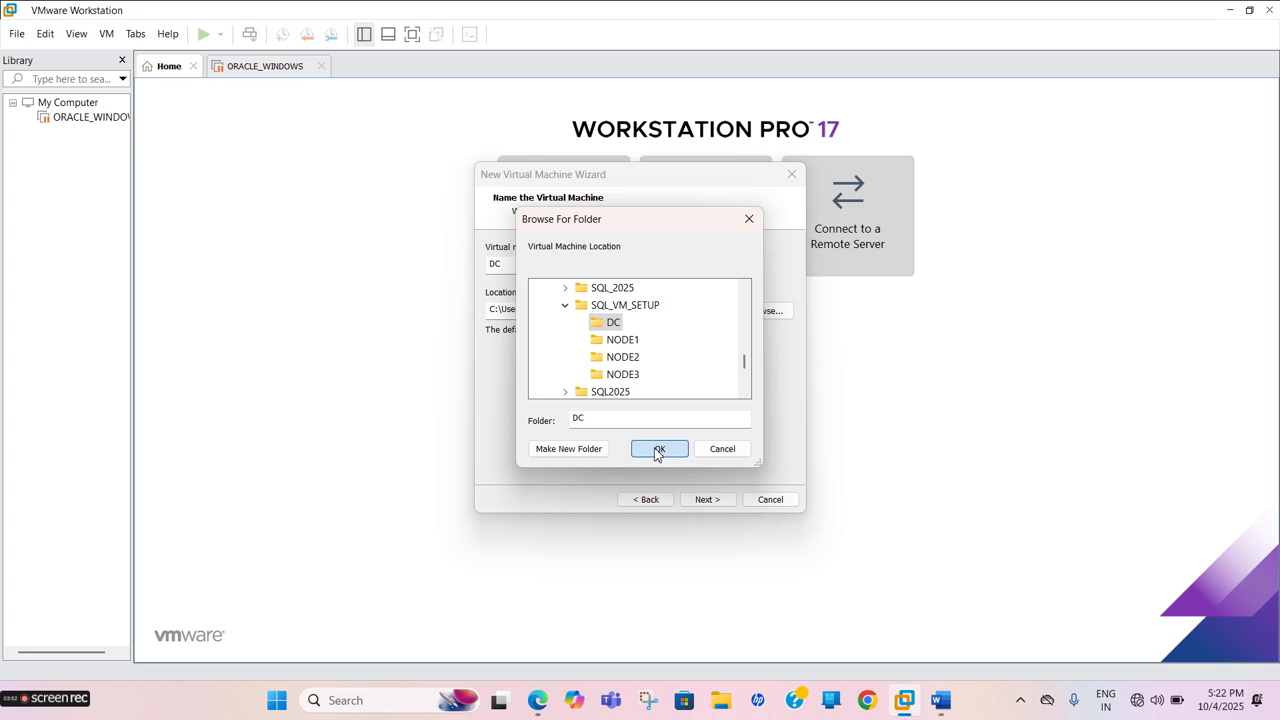
left_click(707, 499)
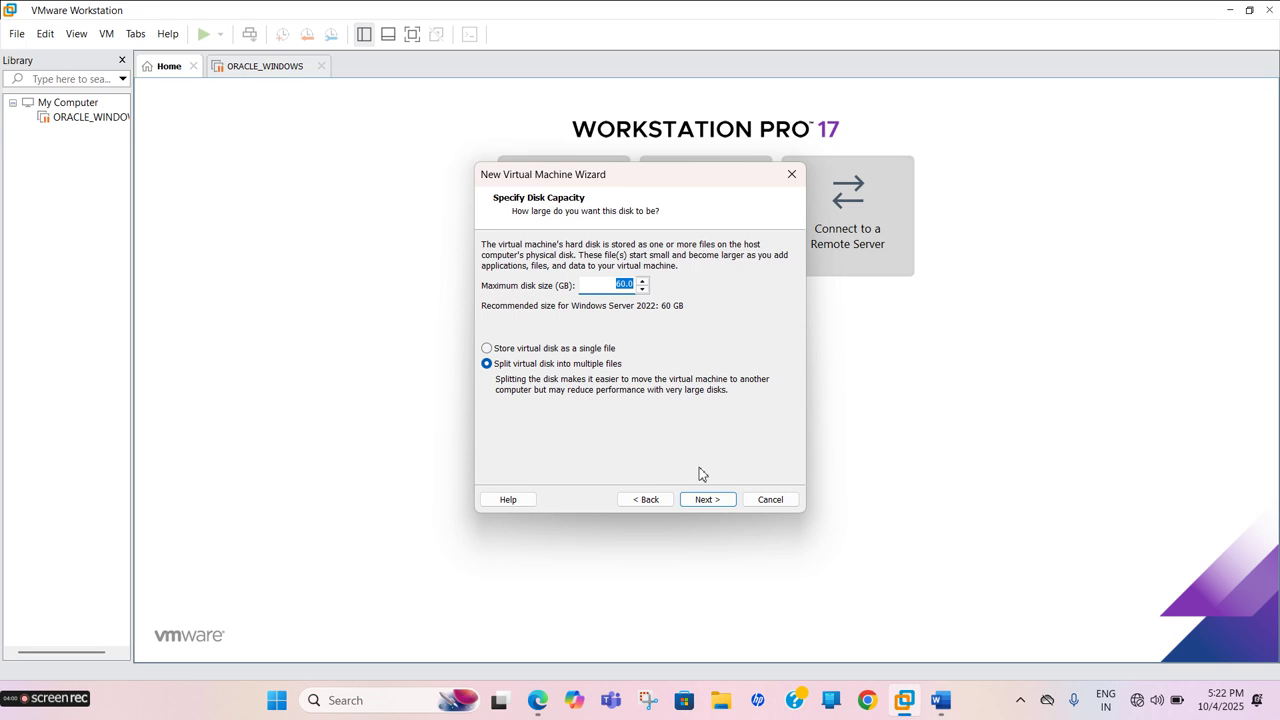
Keep the 60 GB split disk and finish creating the DC virtual machine
left_click(697, 500)
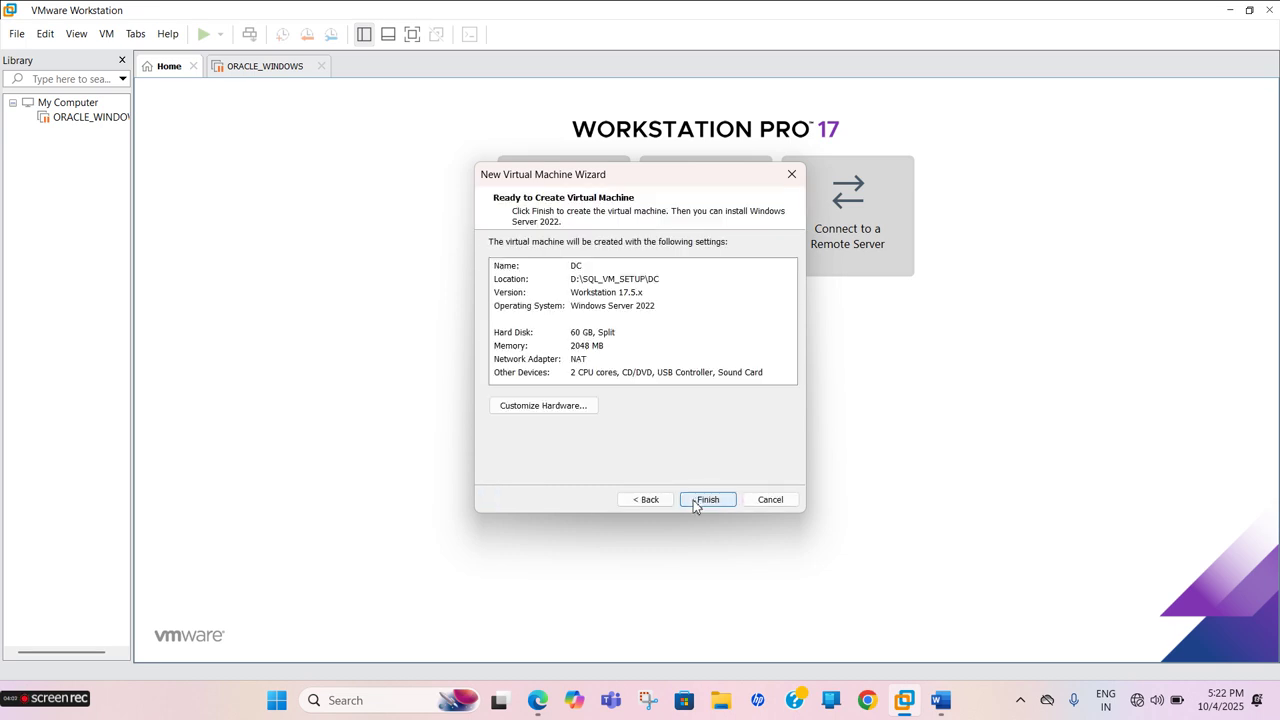
left_click(693, 500)
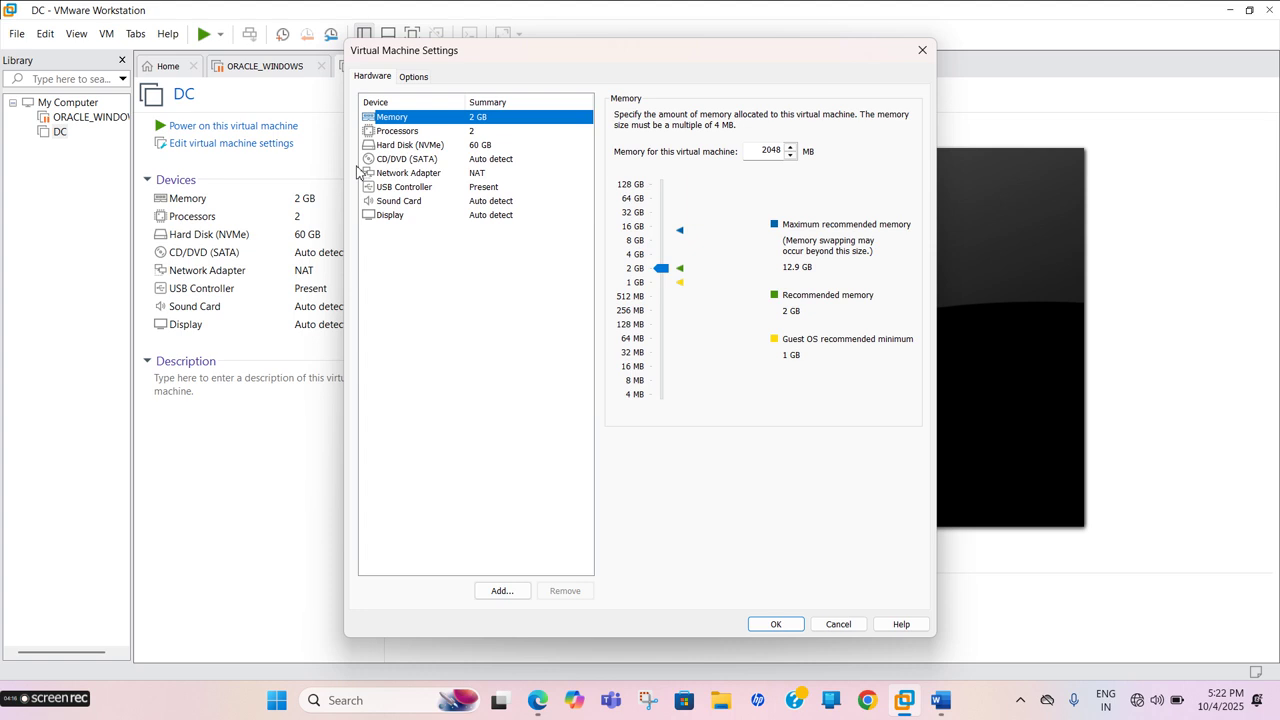
Set DC's CD/DVD (SATA) drive to the Windows Server 2022 ISO, save, and power on
left_click(488, 160)
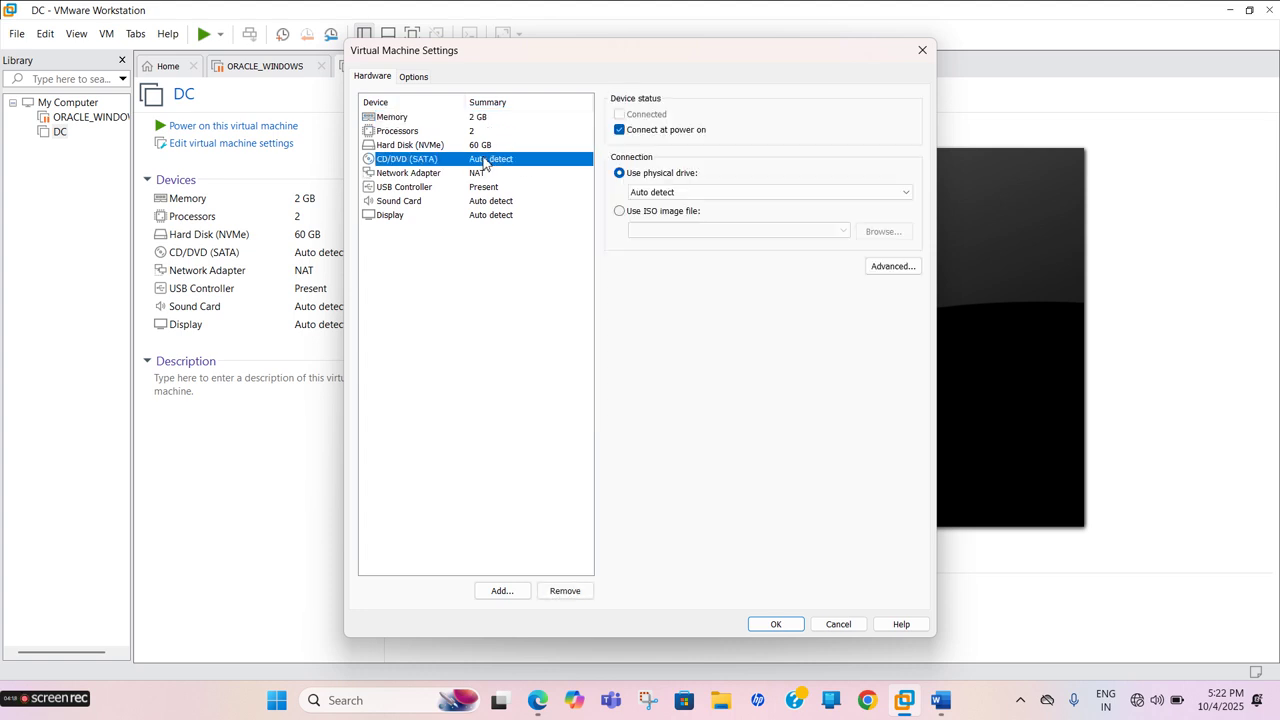
left_click(624, 212)
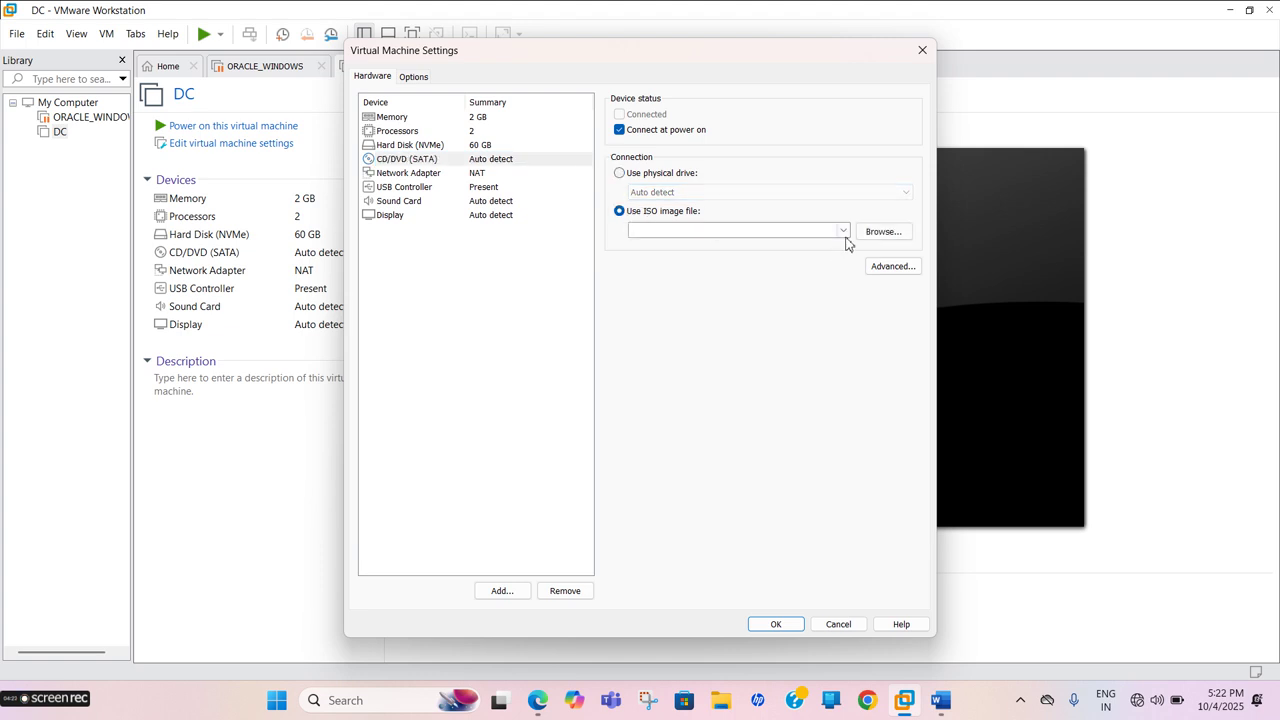
left_click(844, 232)
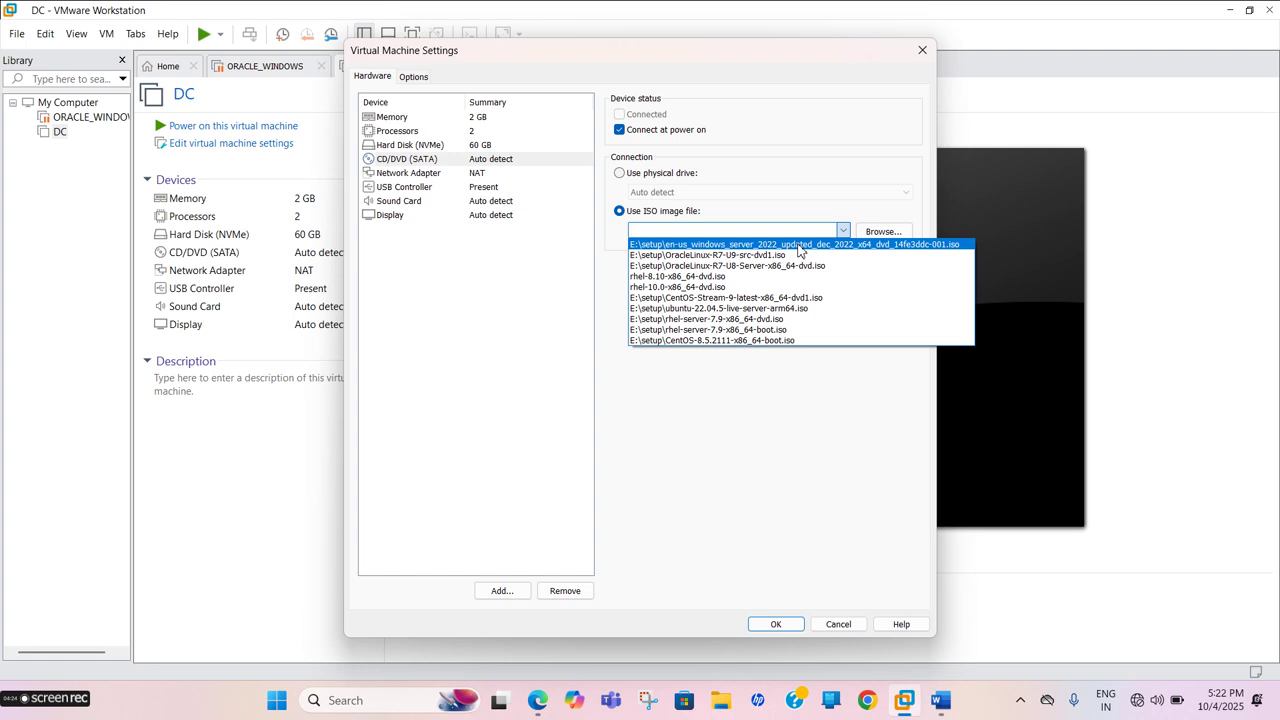
left_click(799, 245)
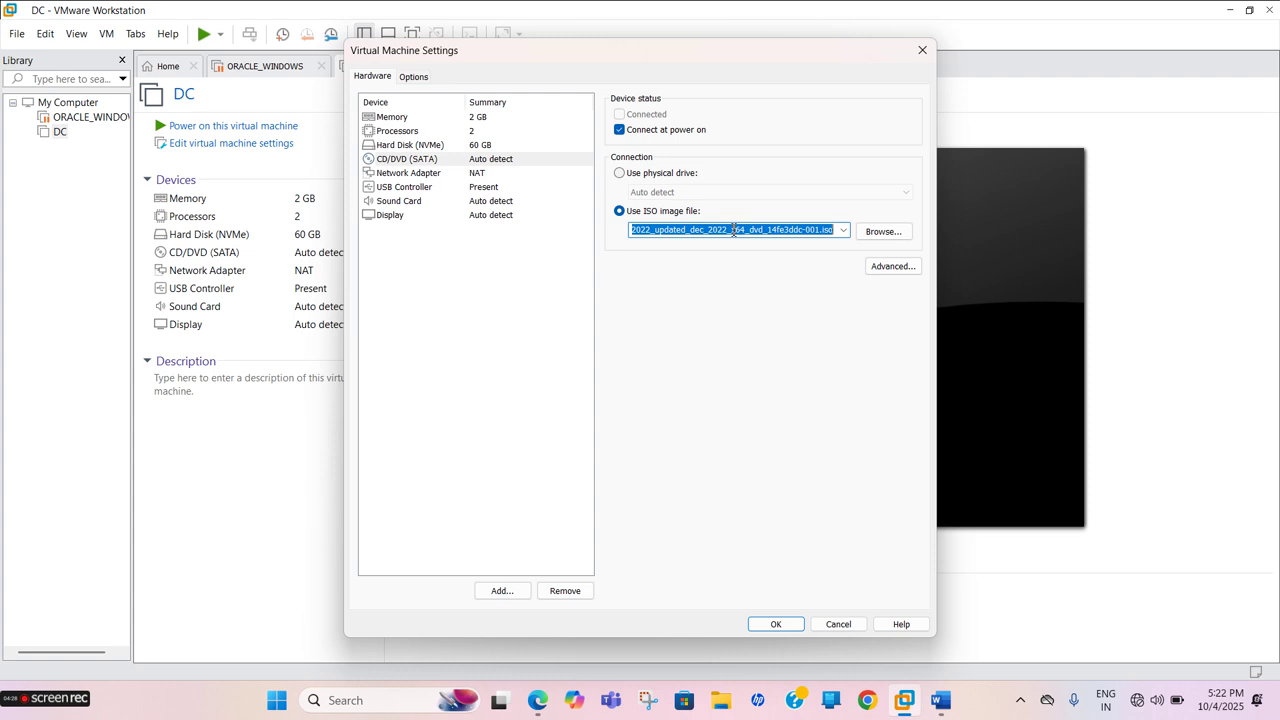
left_click(777, 630)
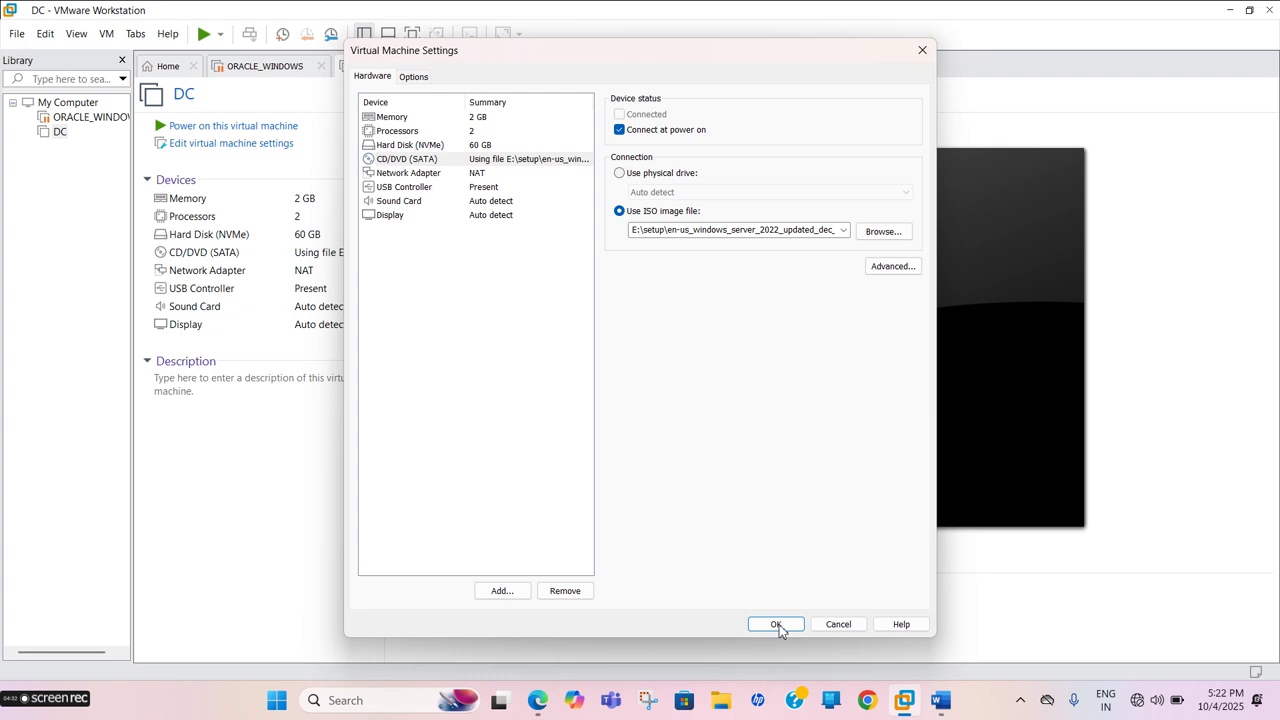
left_click(241, 126)
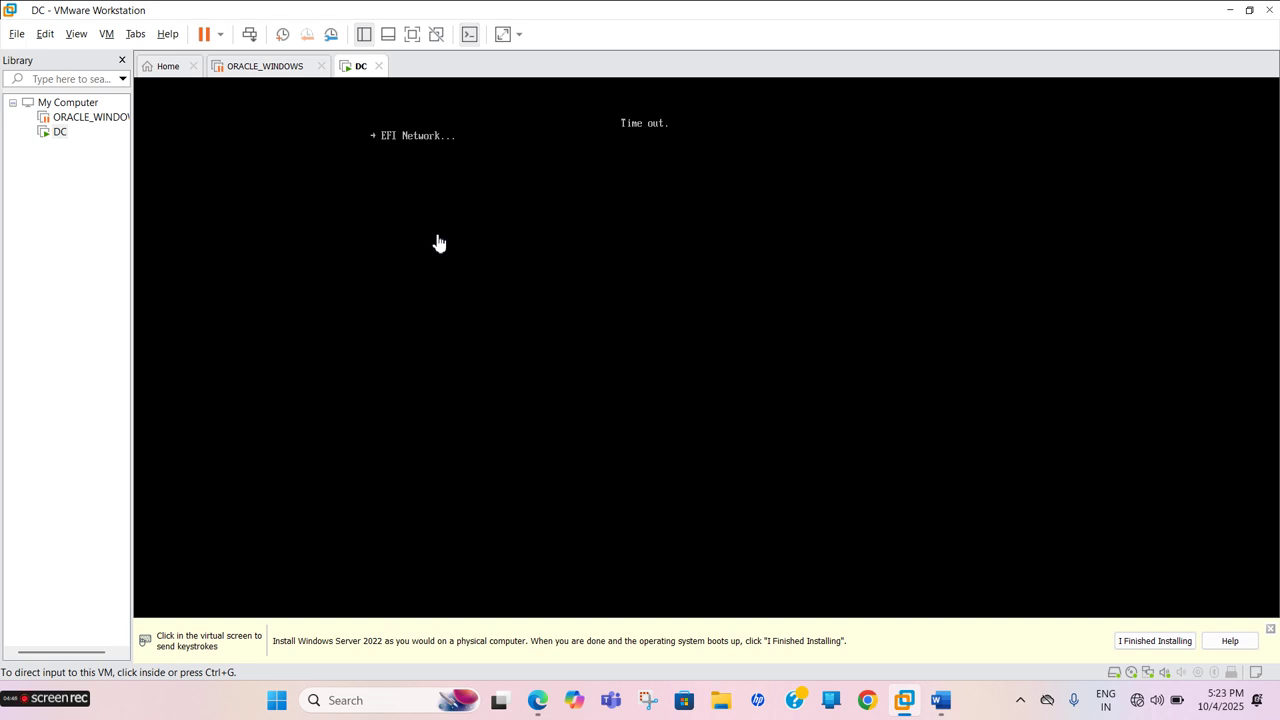
Restart the DC guest via Power > Restart Guest, confirm, and click back into the VM
left_click(428, 236)
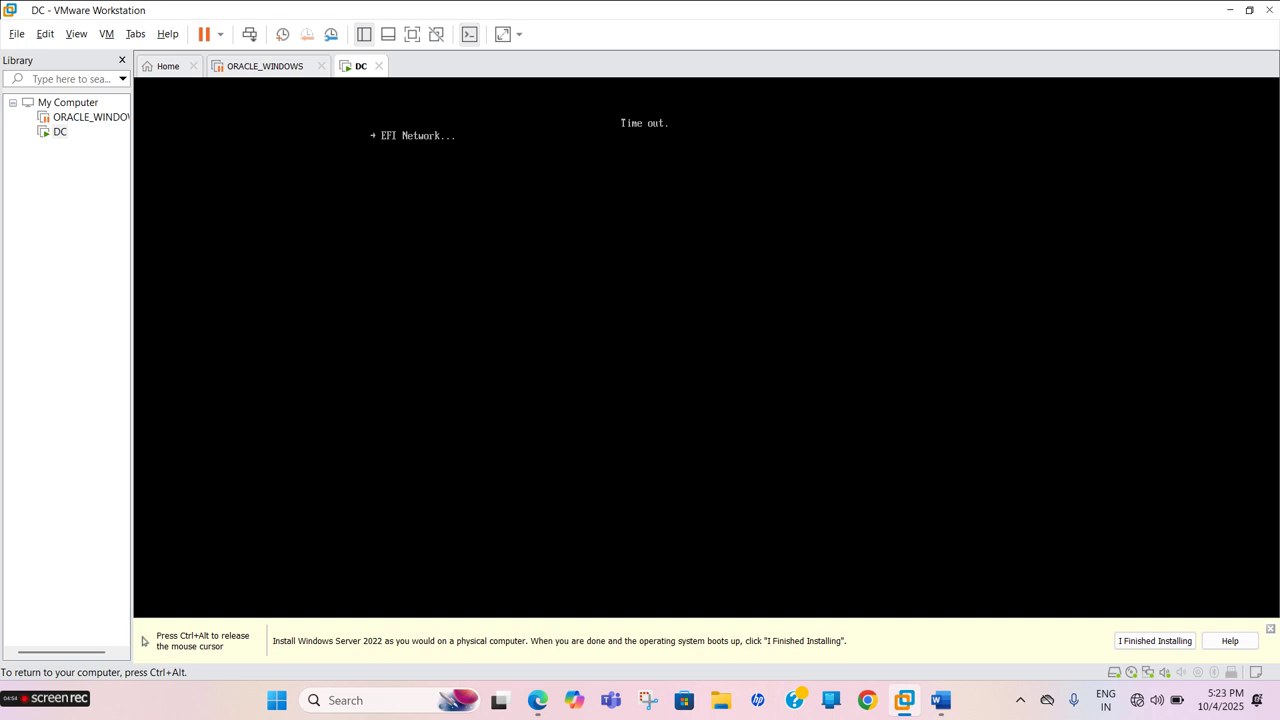
key("ctrl+alt")
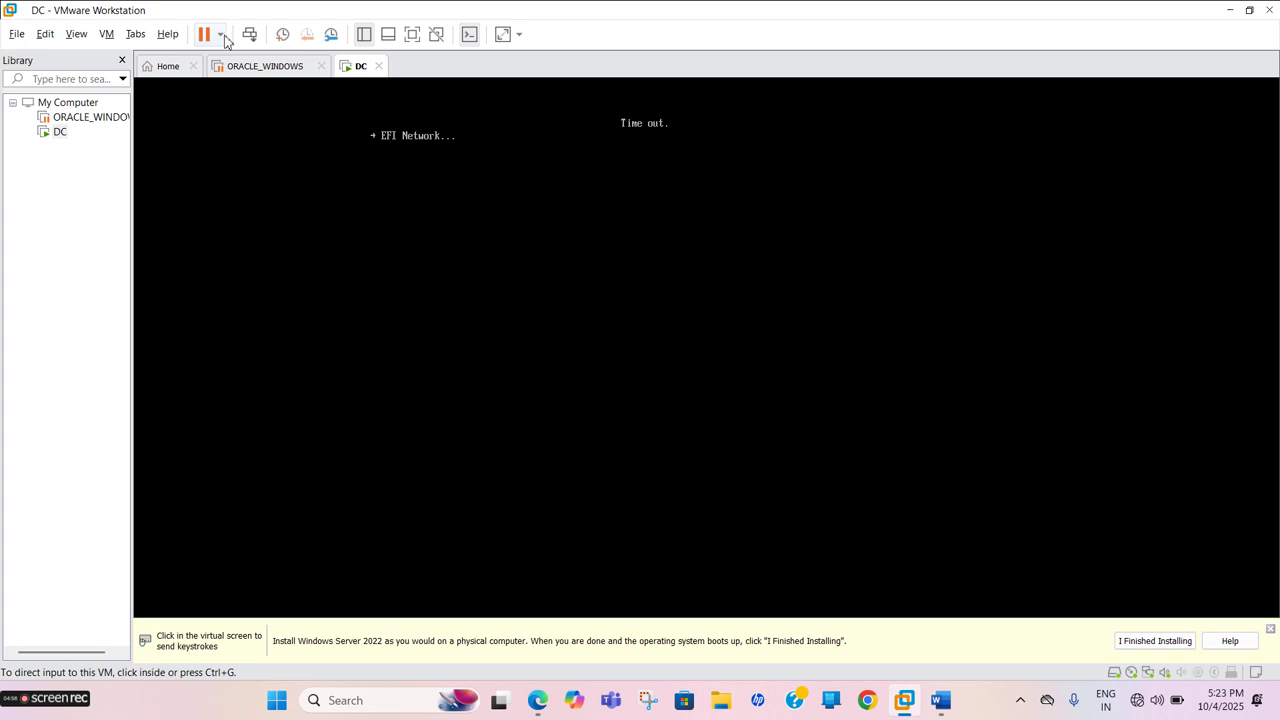
left_click(221, 35)
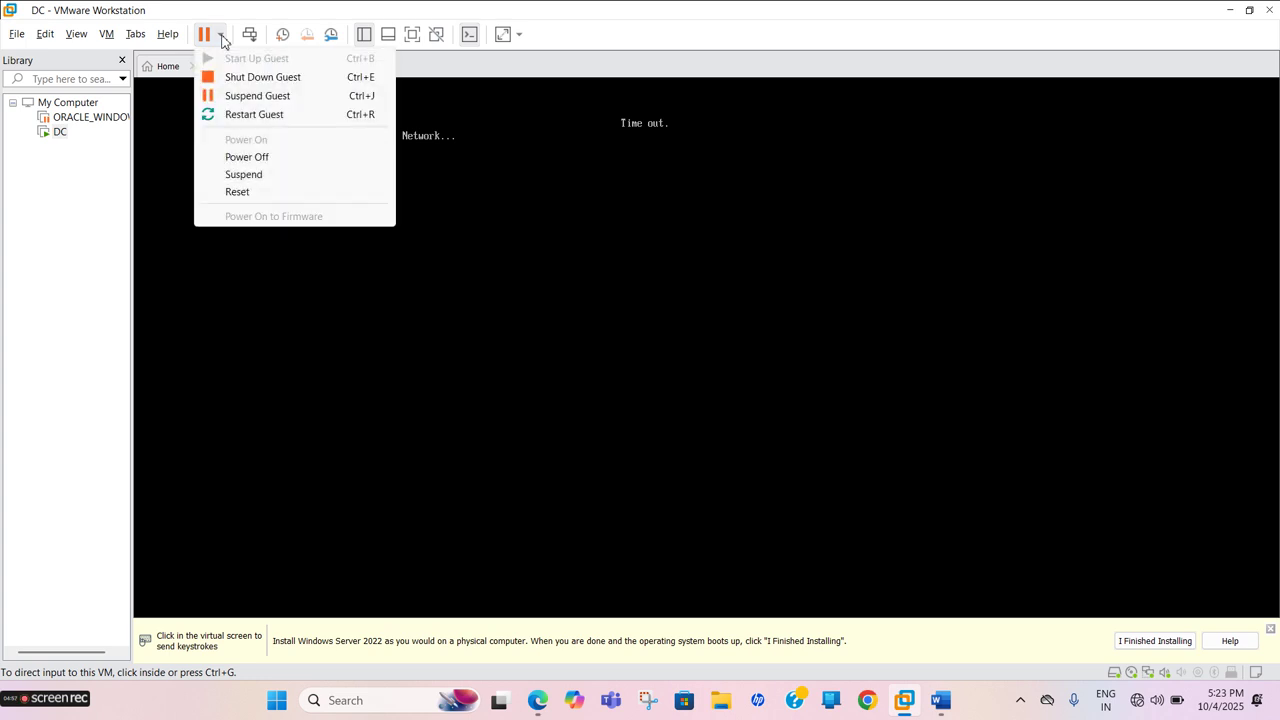
left_click(233, 115)
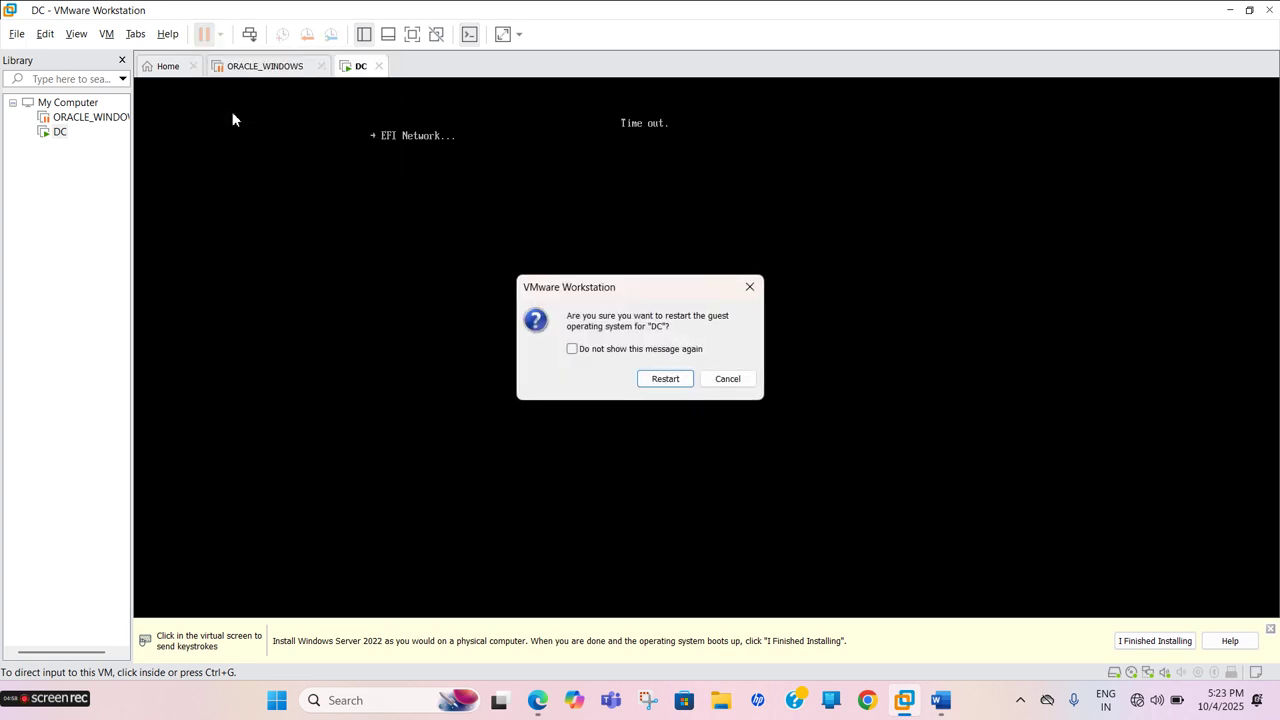
left_click(662, 380)
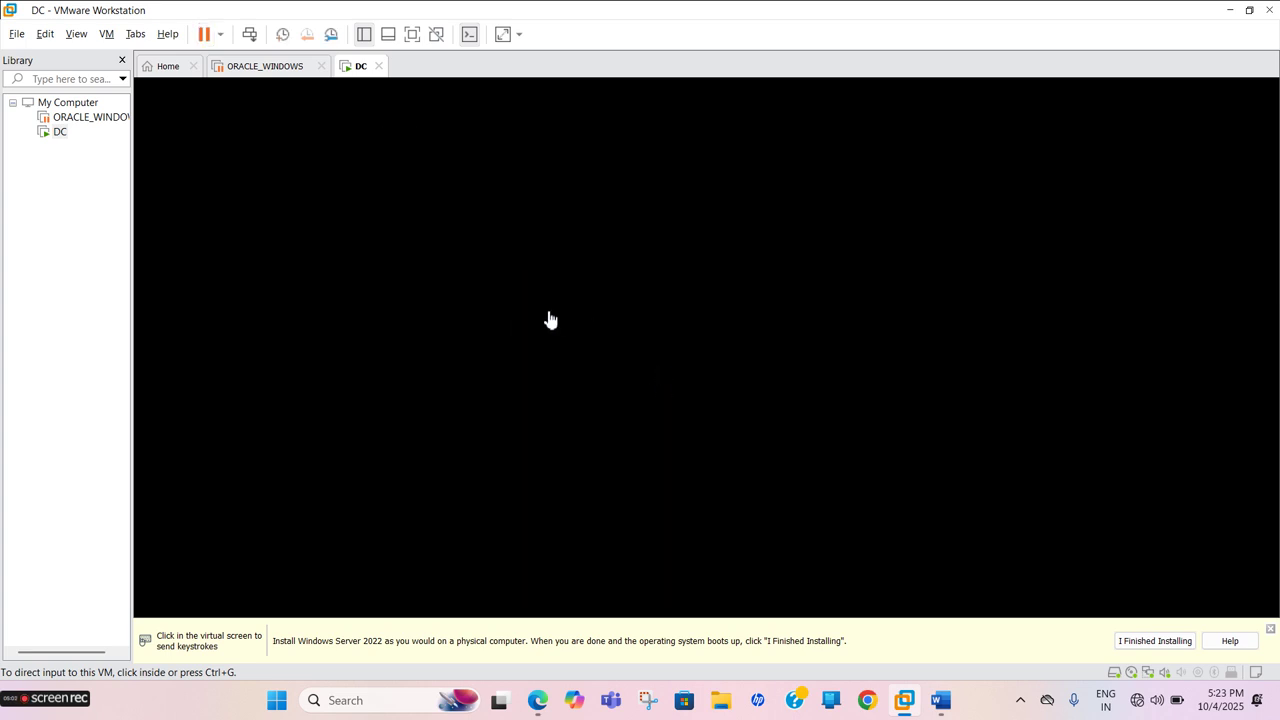
left_click(589, 314)
Boot DC from the DVD, start Windows Setup from Boot Manager, and refocus the VM
key("Return")
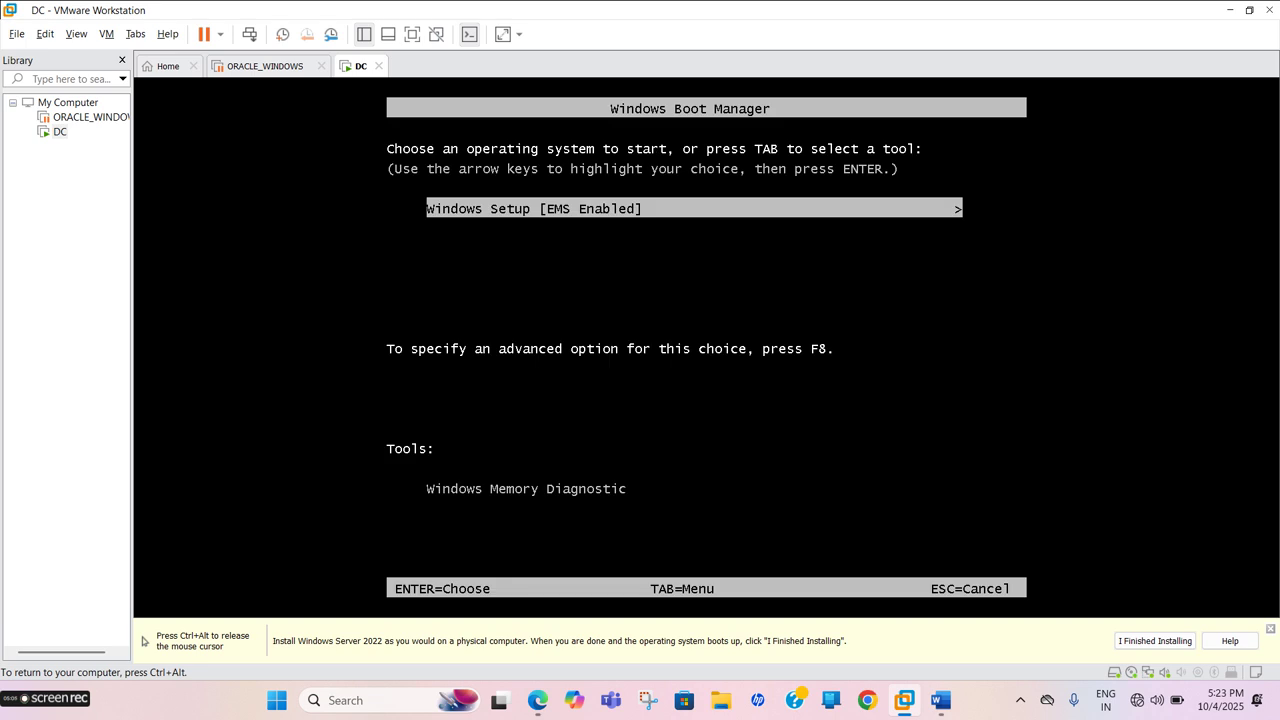
key("Return")
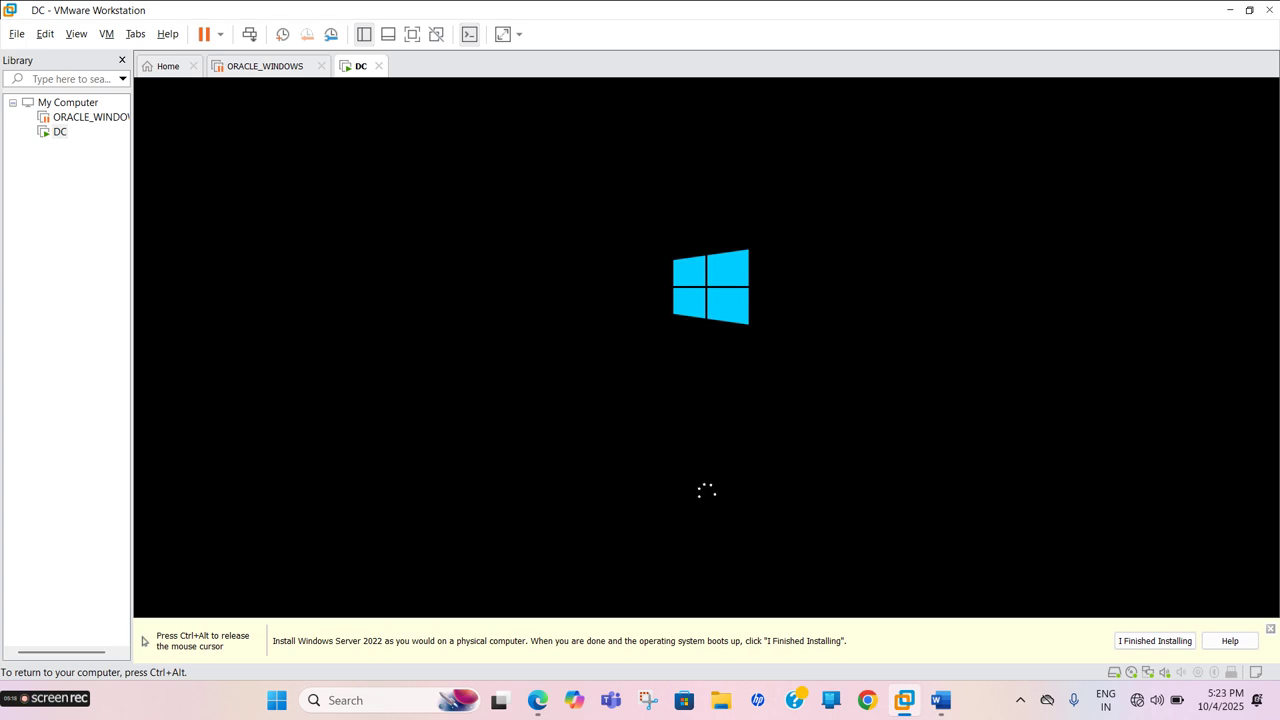
key("ctrl+alt")
mouse_move(40, 703)
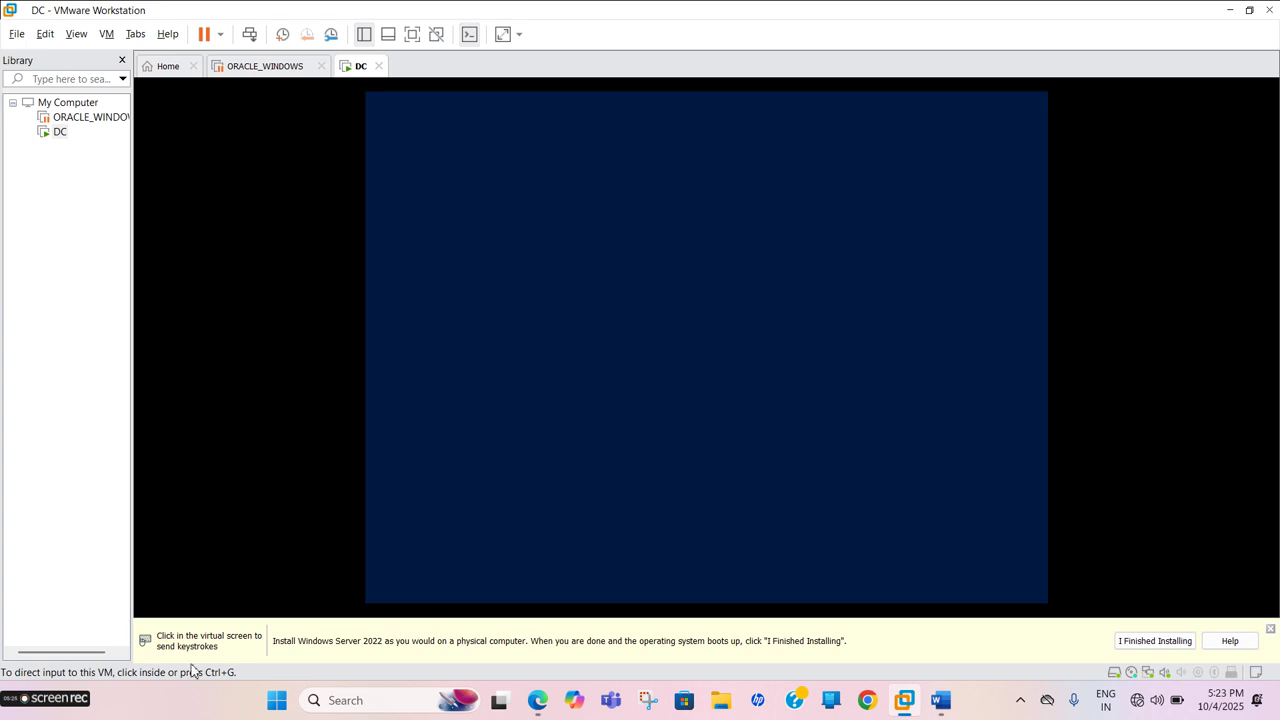
left_click(373, 529)
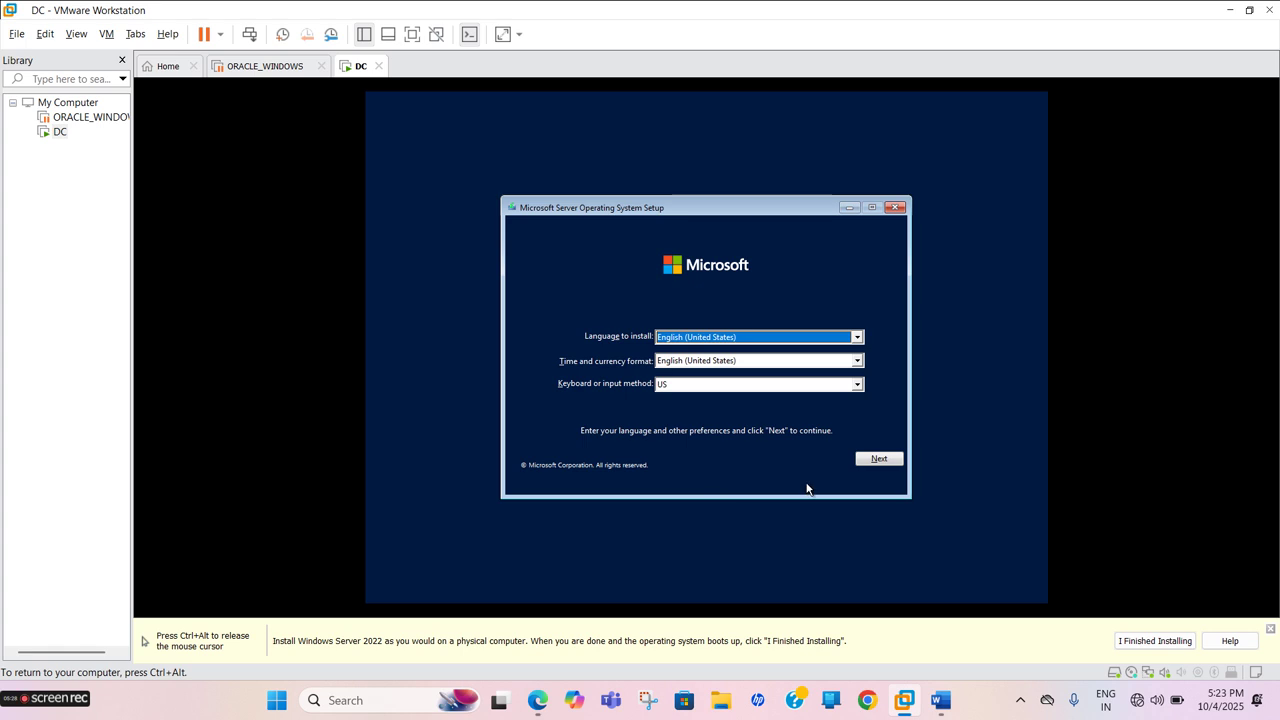
Keep the default language settings, choose Install now, and skip the product key
left_click(876, 461)
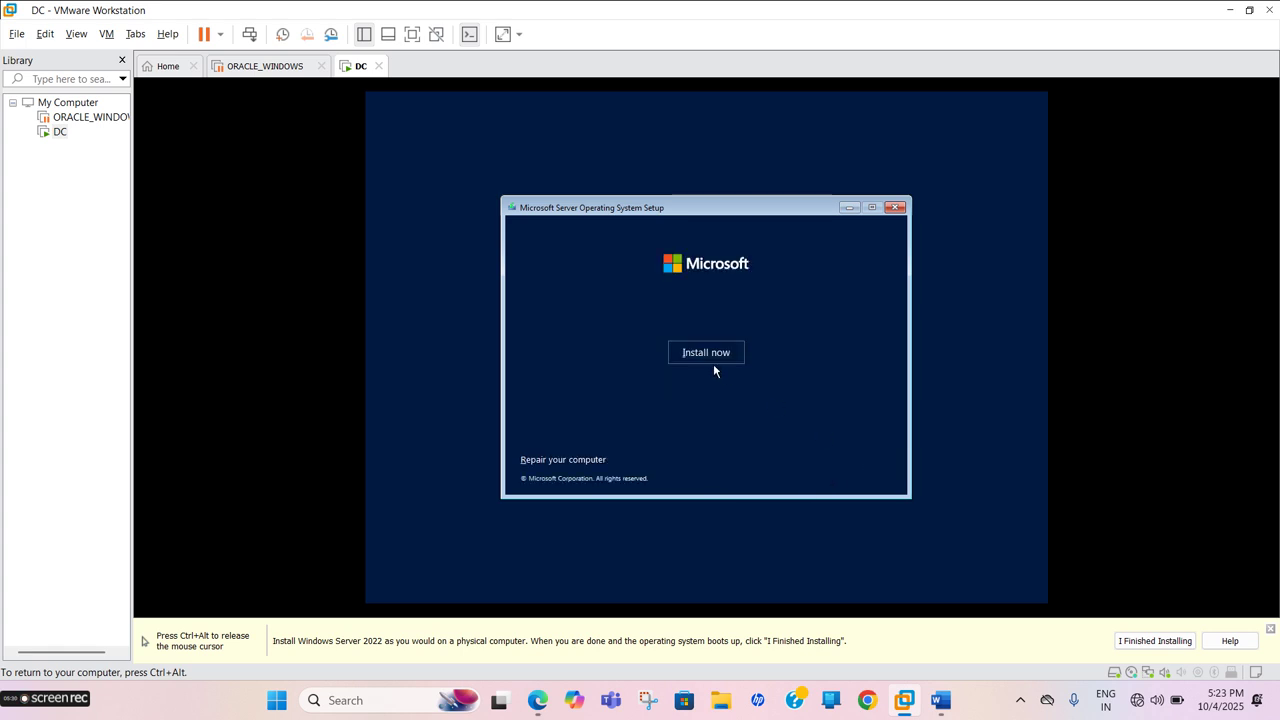
left_click(686, 350)
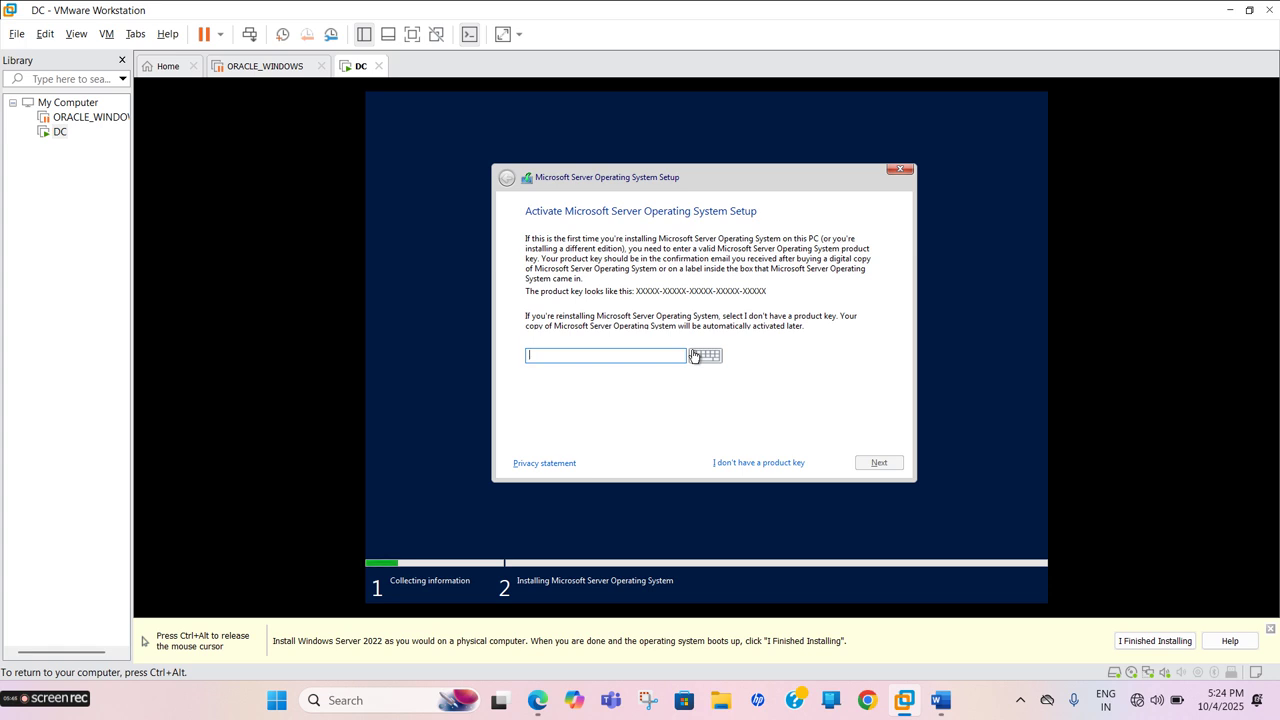
left_click(739, 462)
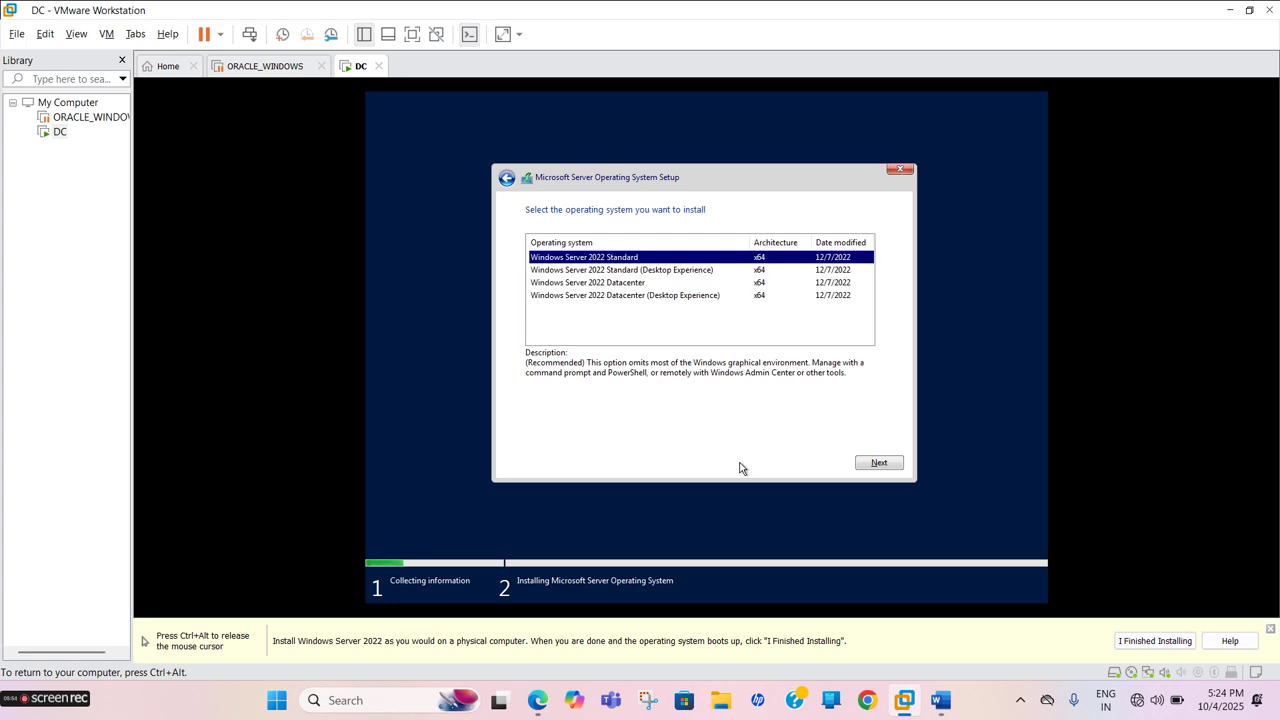
Choose Windows Server 2022 Datacenter (Desktop Experience) and accept the license terms
left_click(620, 296)
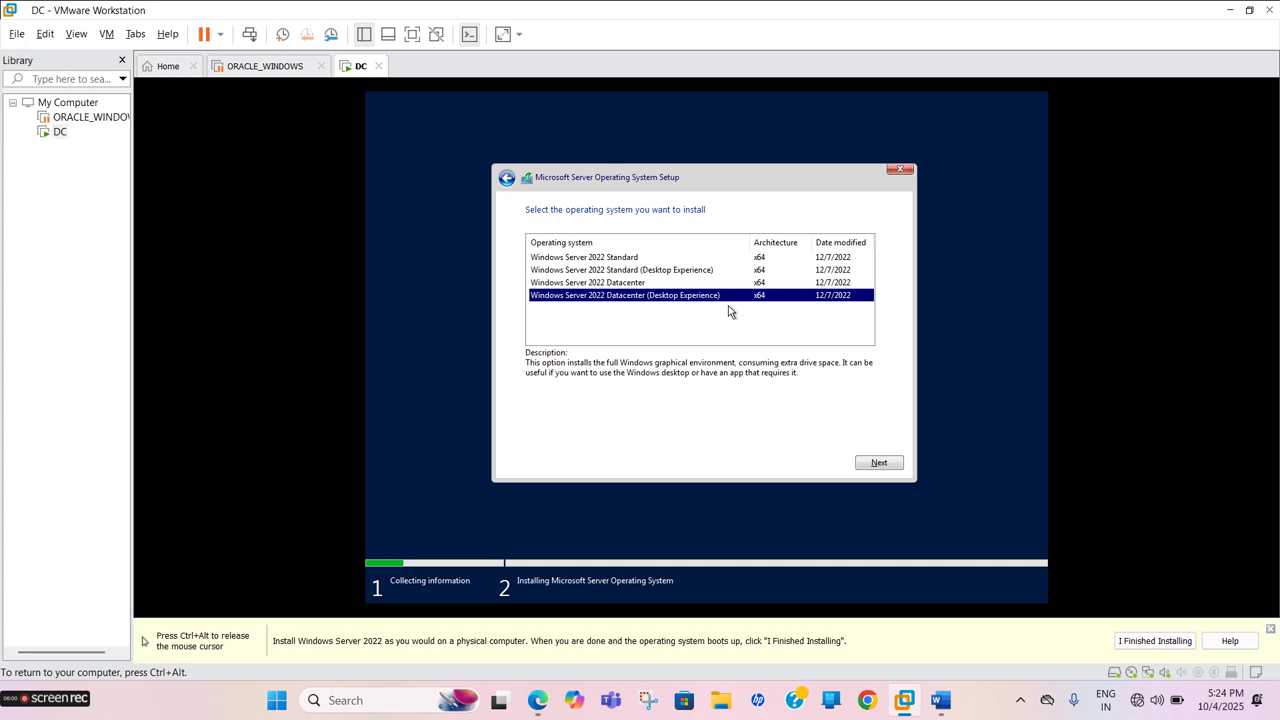
left_click(882, 462)
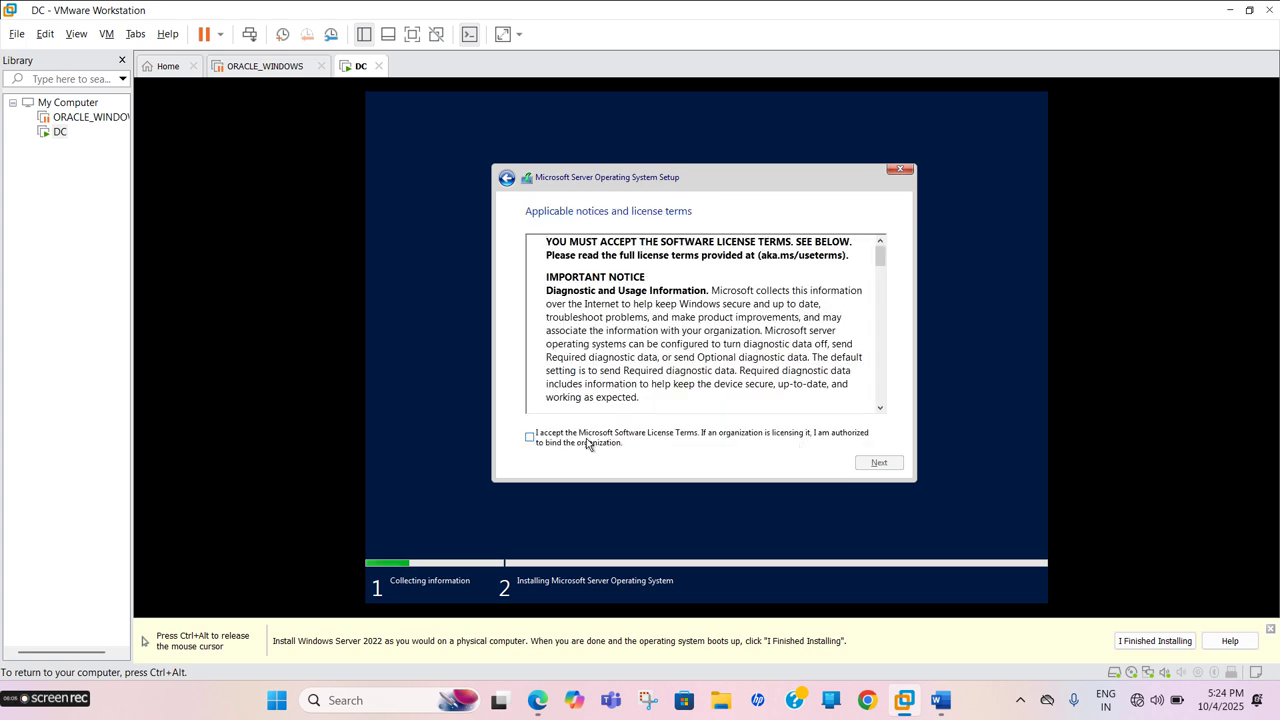
left_click(588, 443)
left_click(880, 463)
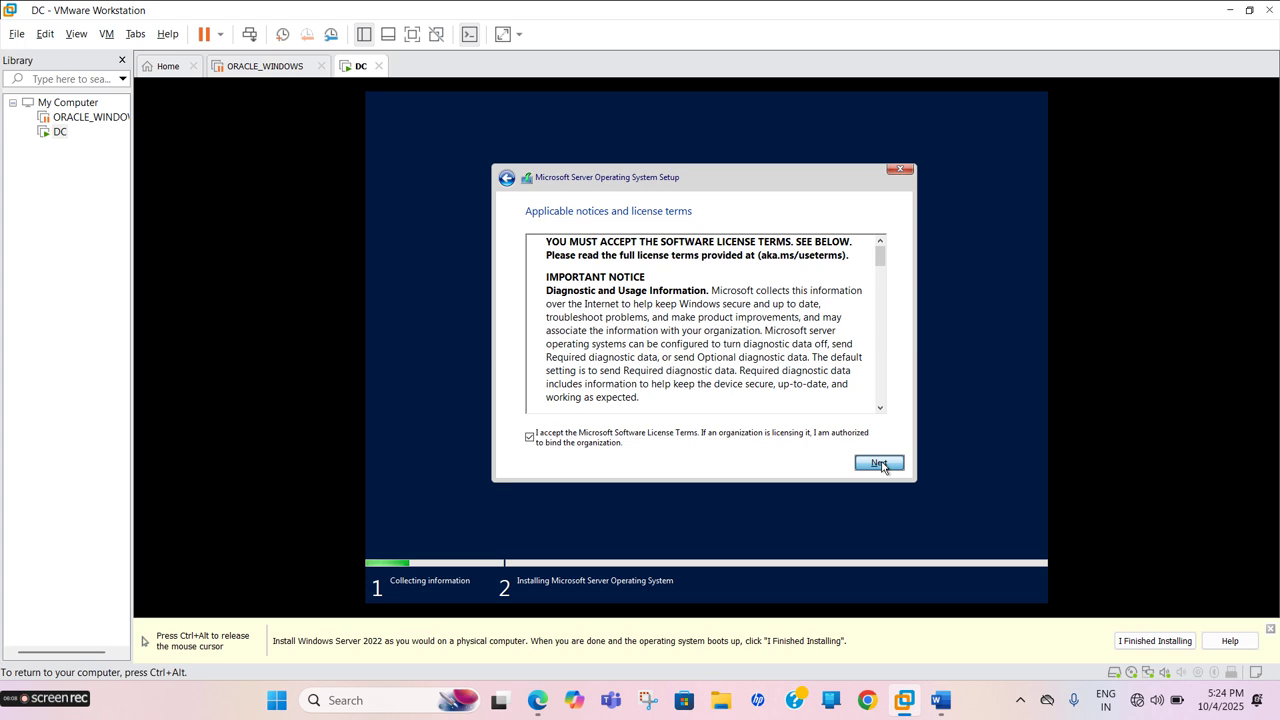
Choose a Custom install and create a 61440 MB partition on Drive 0, installing onto Partition 3
left_click(736, 345)
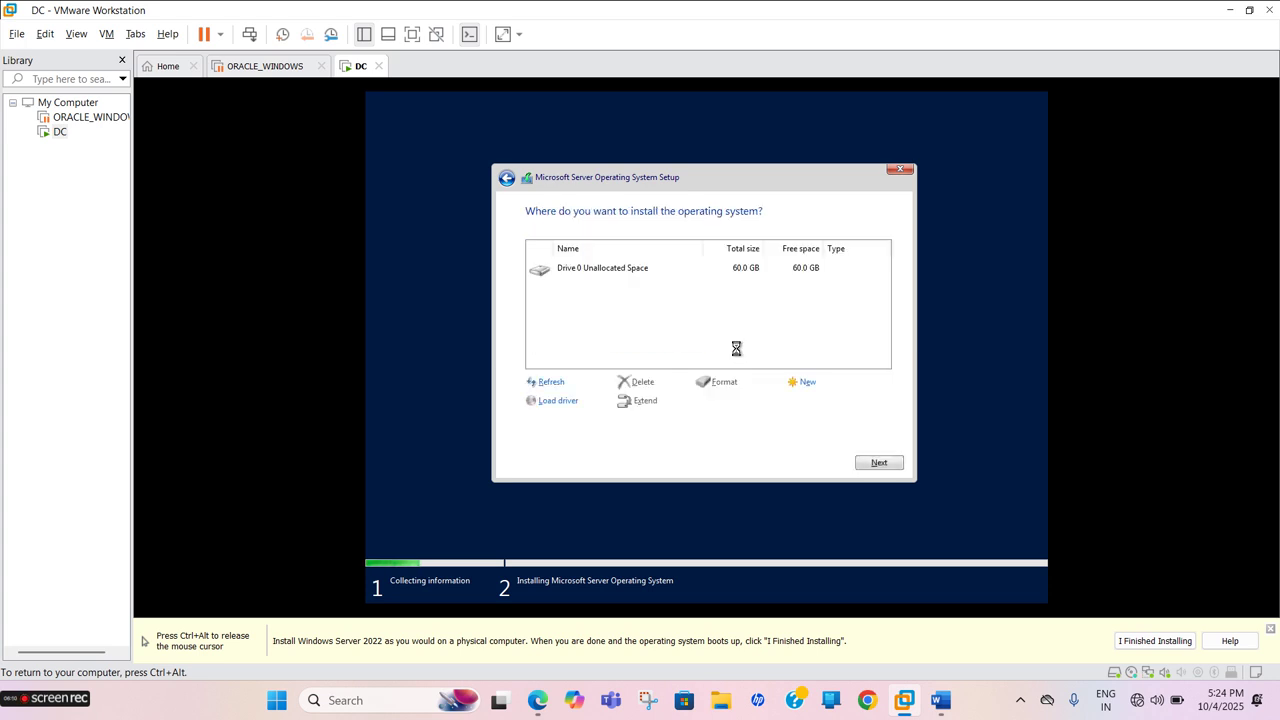
left_click(808, 383)
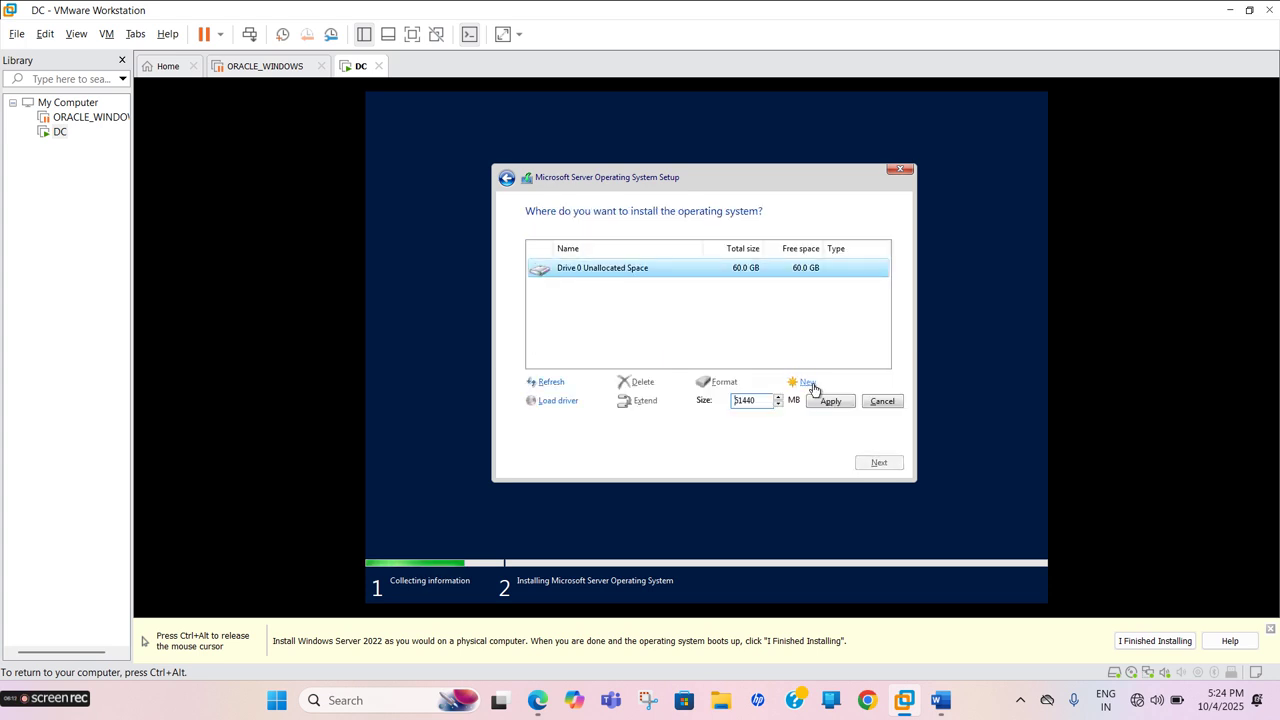
left_click(823, 403)
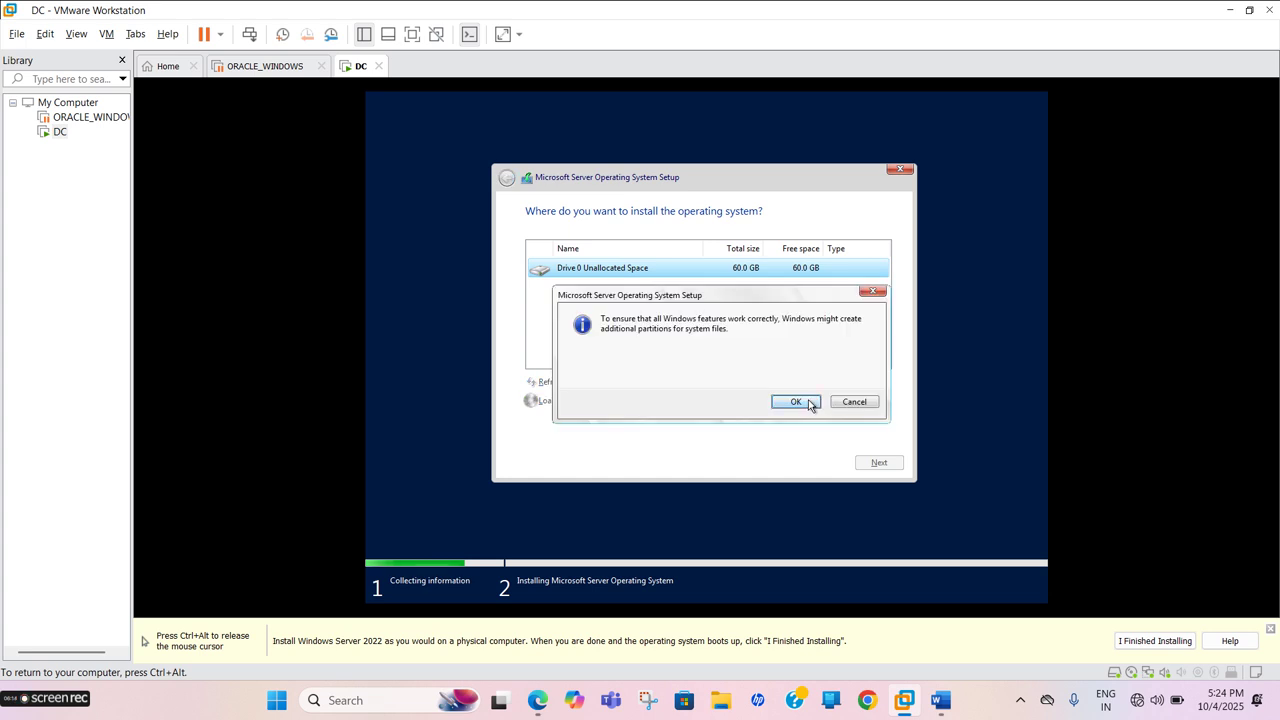
left_click(806, 401)
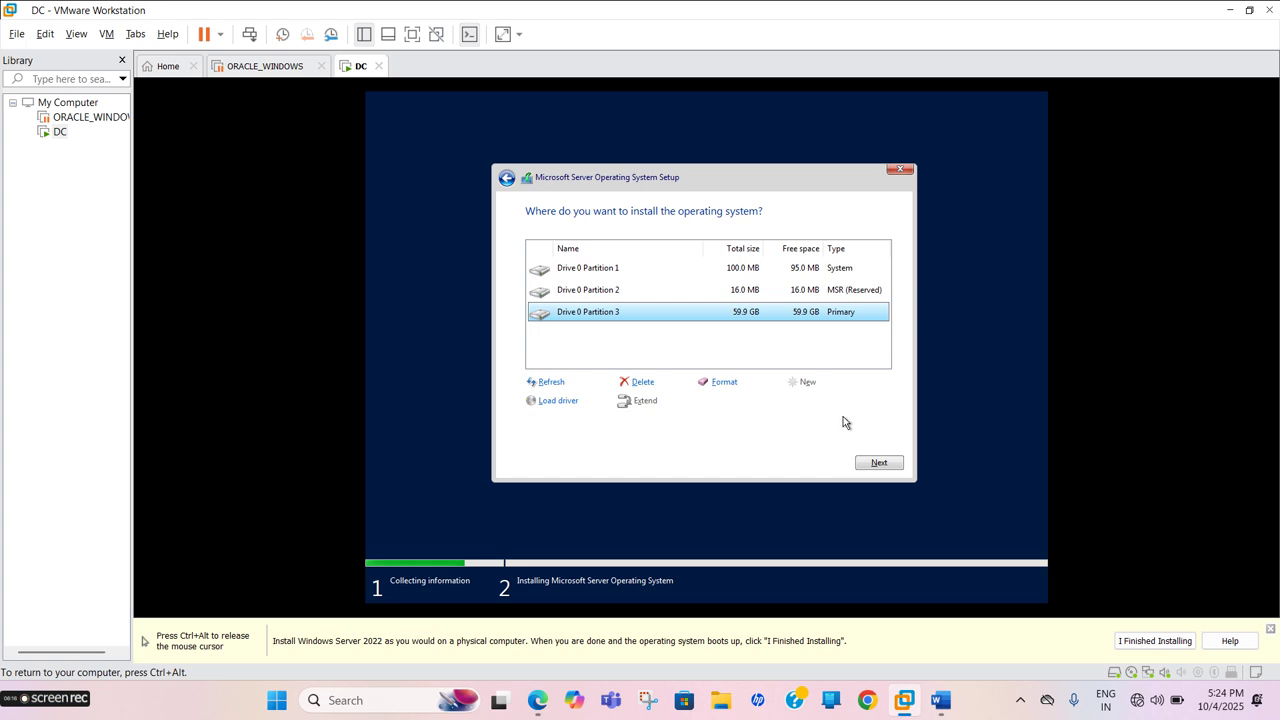
left_click(880, 461)
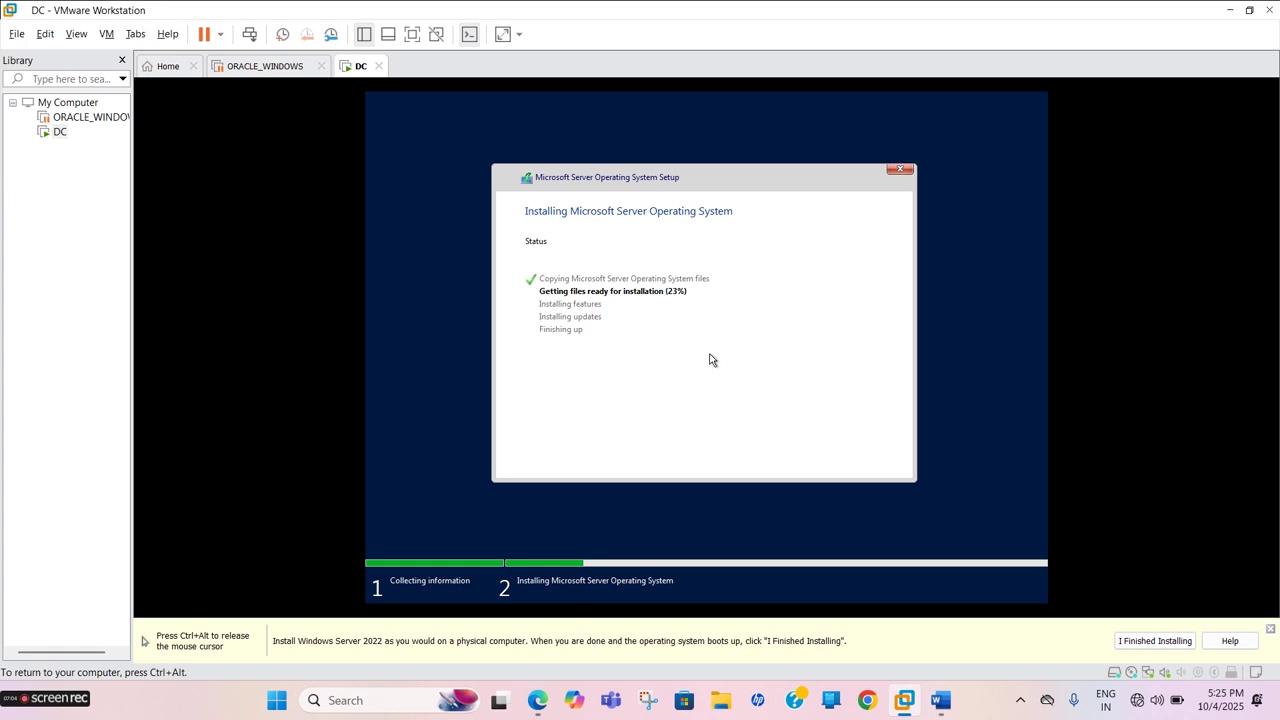
Wait while Setup installs files, features and updates until it restarts
key("ctrl+alt")
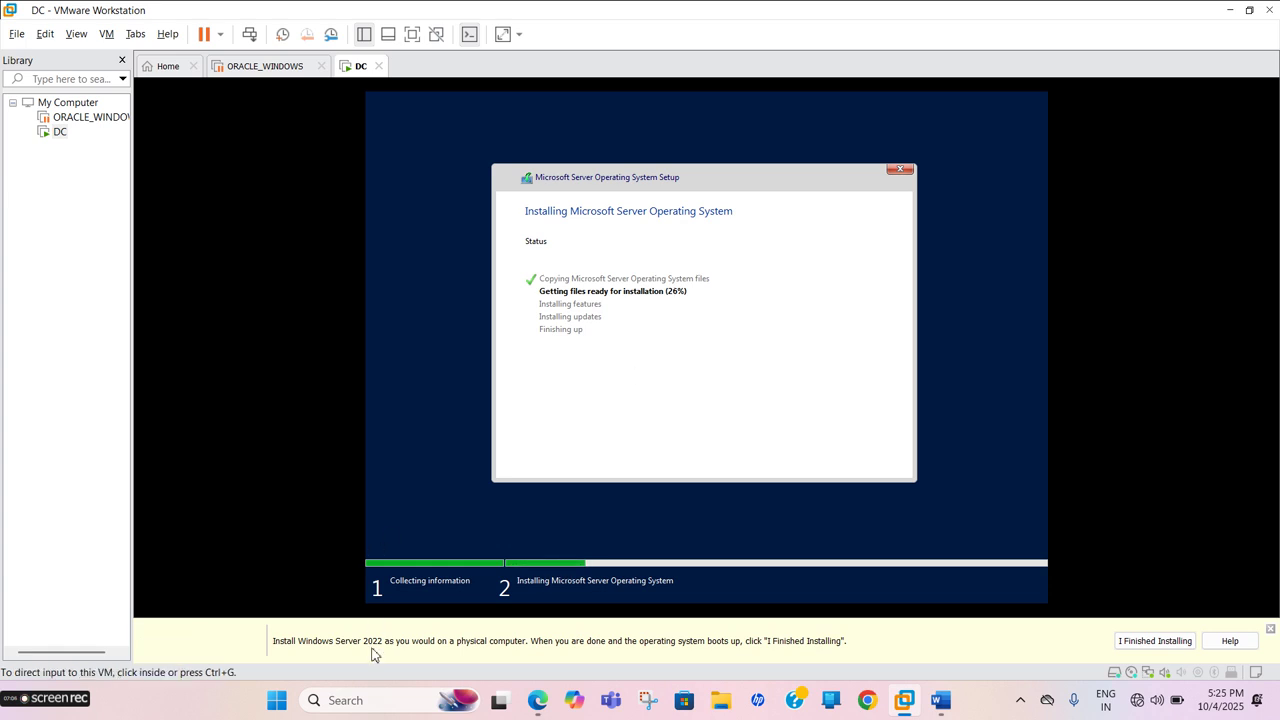
left_click(580, 563)
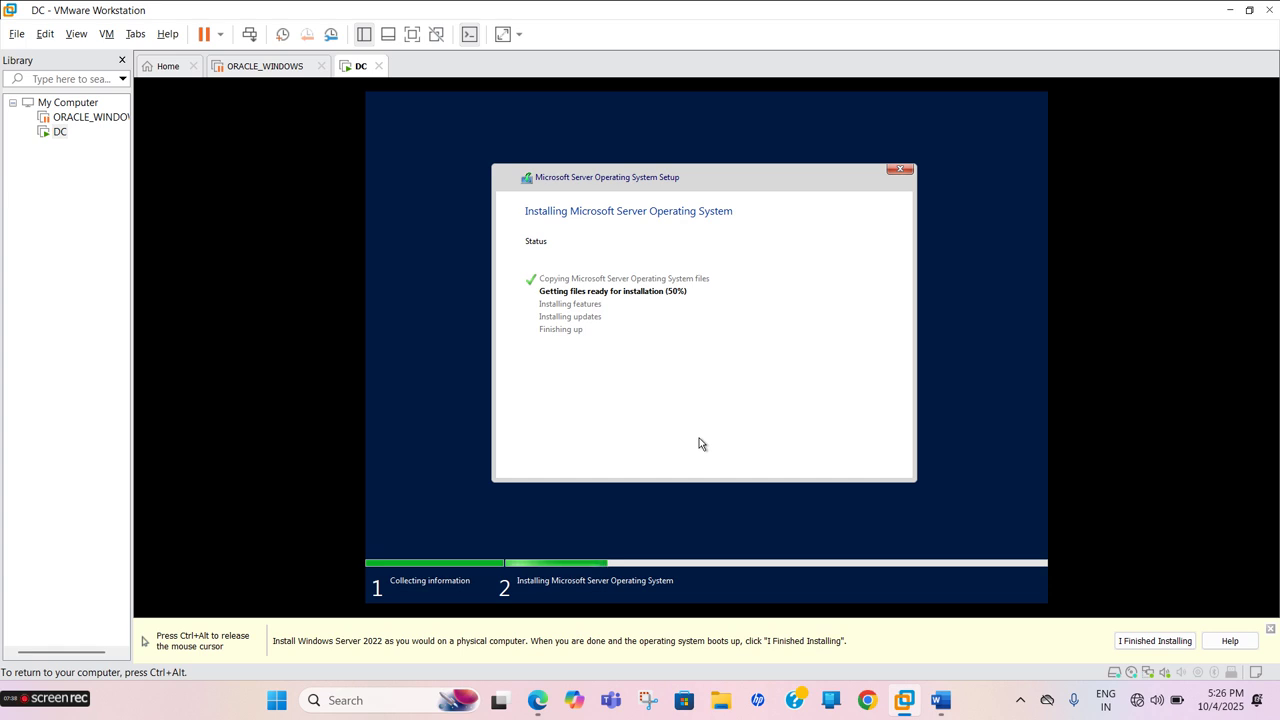
key("ctrl+alt")
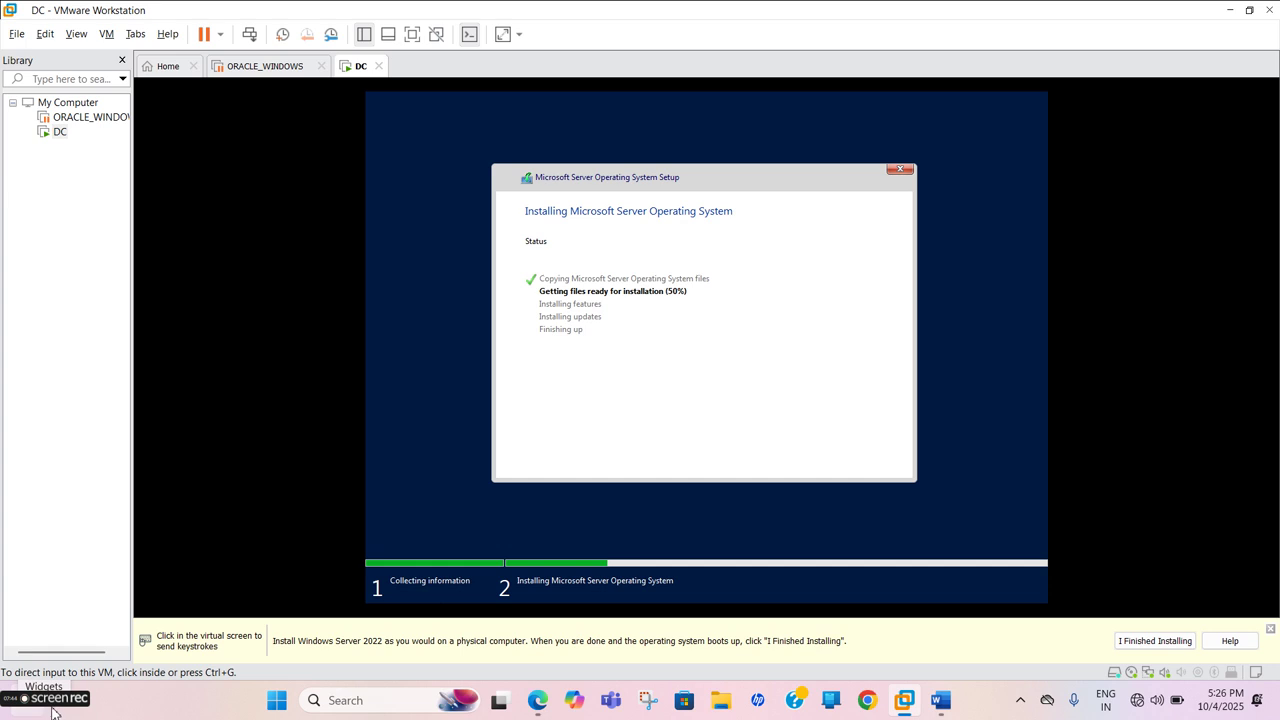
mouse_move(48, 712)
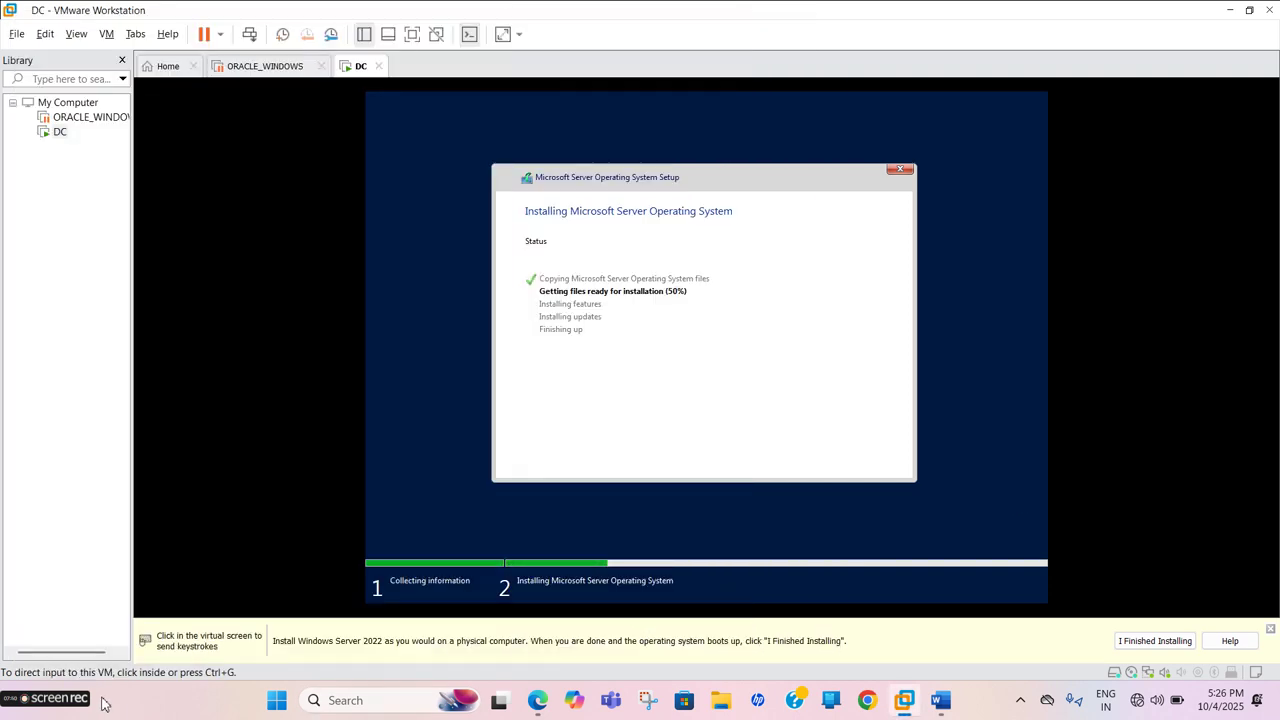
mouse_move(95, 706)
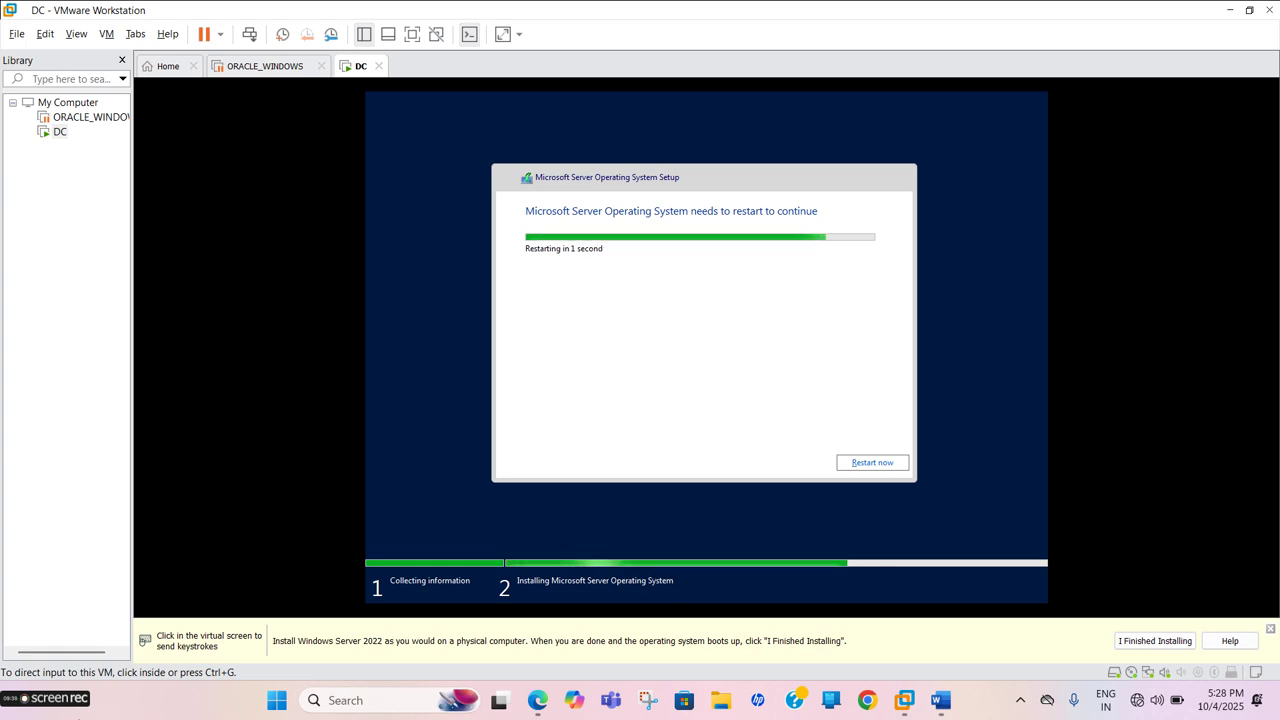
Close the VMware Tools install reminder bar and wait for the Customize settings screen
mouse_move(90, 706)
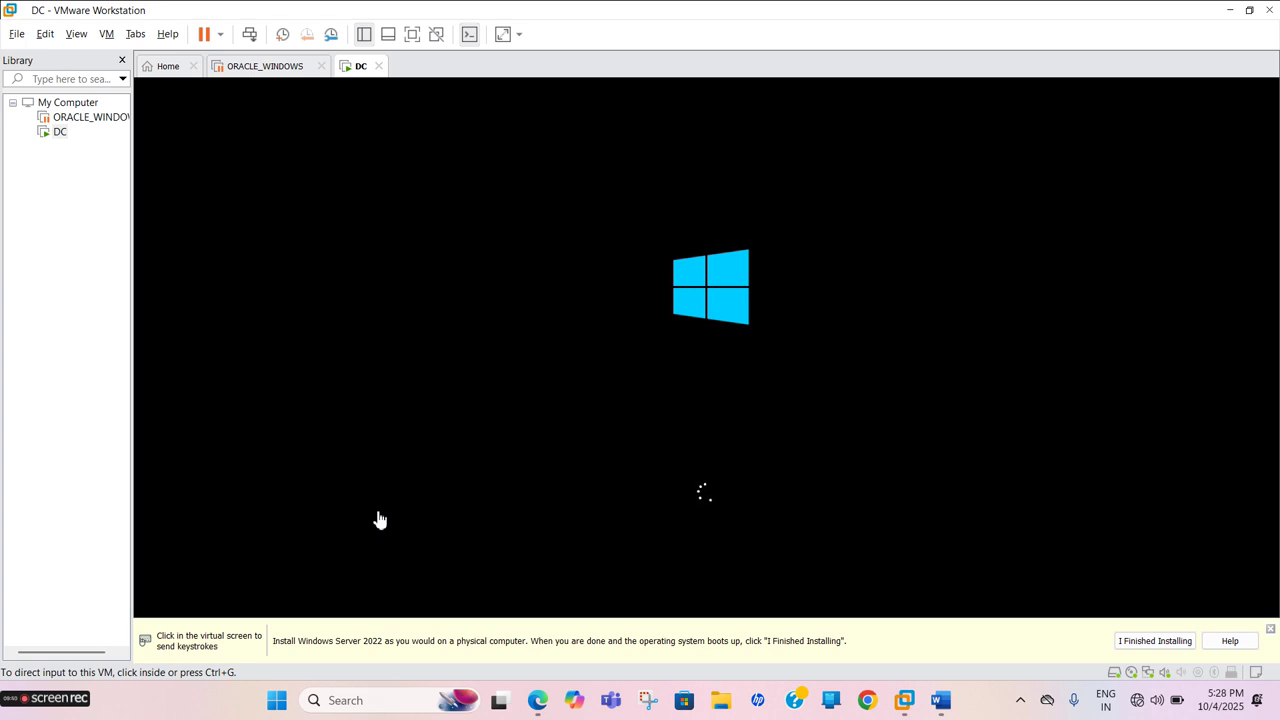
left_click(1270, 629)
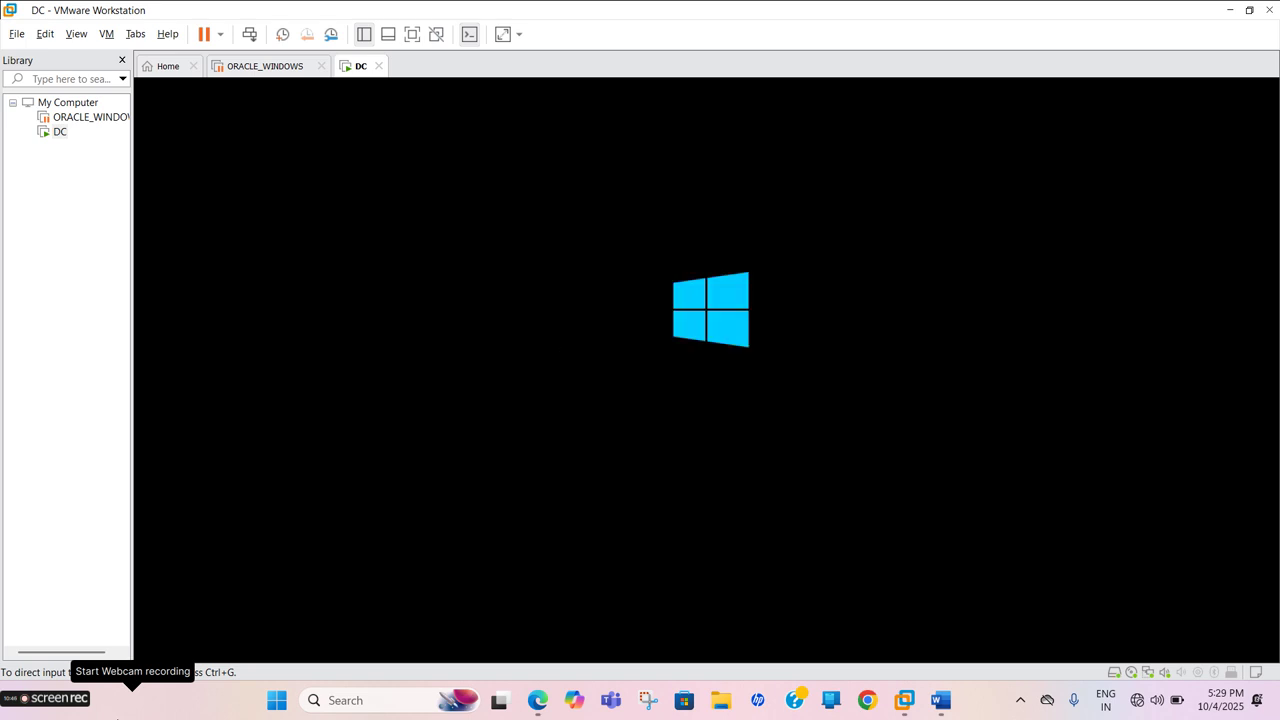
mouse_move(95, 716)
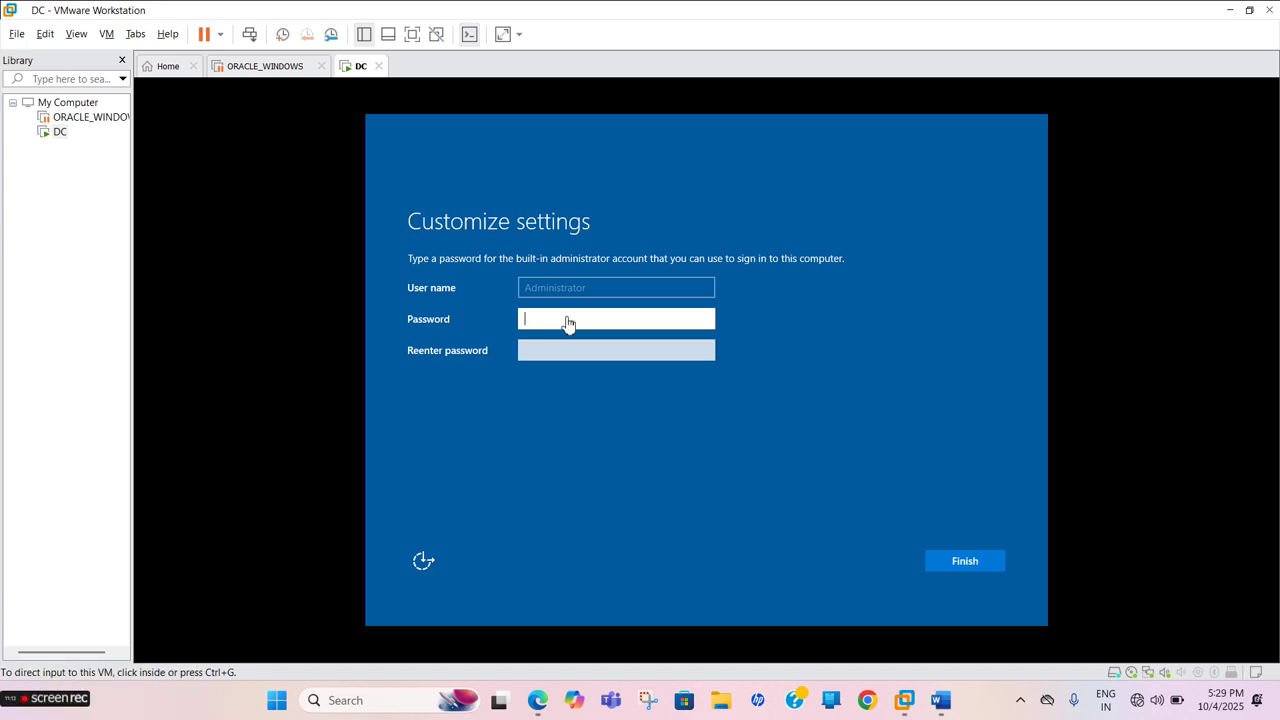
Enter and confirm the built-in Administrator password, then finish setup
left_click(566, 319)
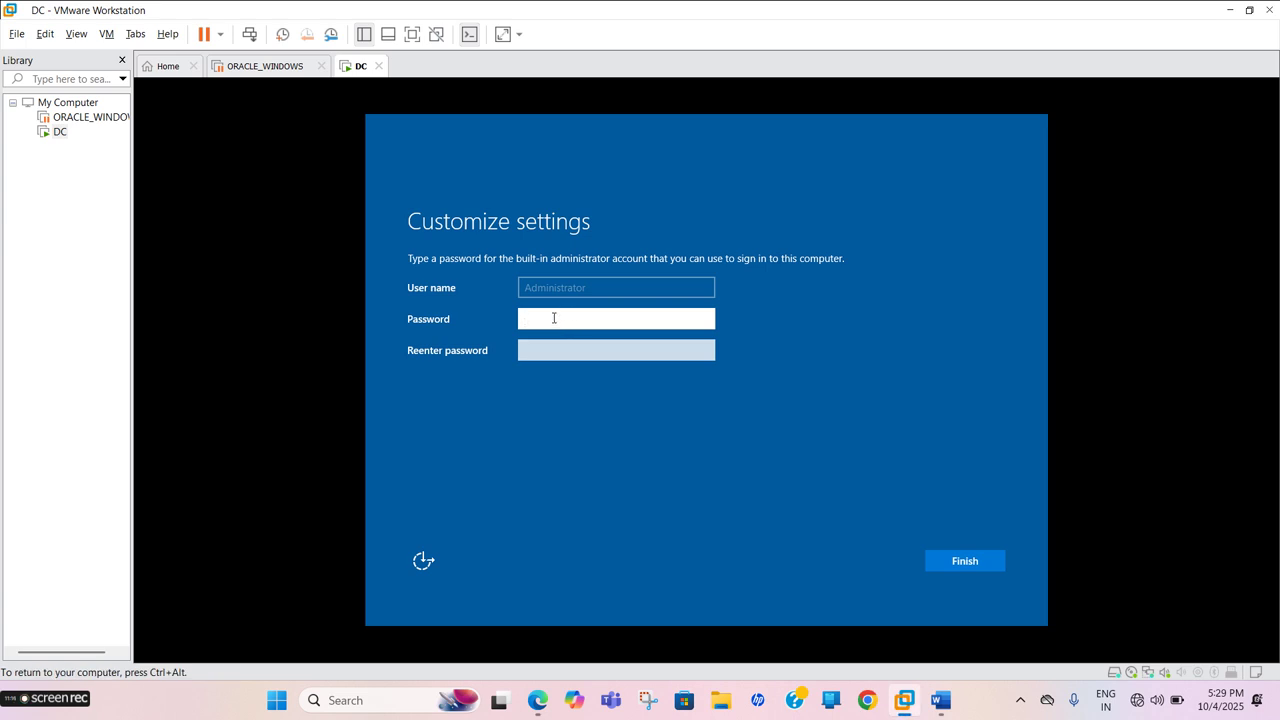
type("Pa")
key("BackSpace")
key("BackSpace")
type("Passwor")
key("BackSpace")
key("BackSpace")
key("BackSpace")
key("BackSpace")
key("BackSpace")
key("BackSpace")
key("BackSpace")
type("Password@1")
key("Tab")
type("Passw")
key("BackSpace")
key("BackSpace")
key("BackSpace")
key("BackSpace")
key("BackSpace")
type("Password@1")
key("Return")
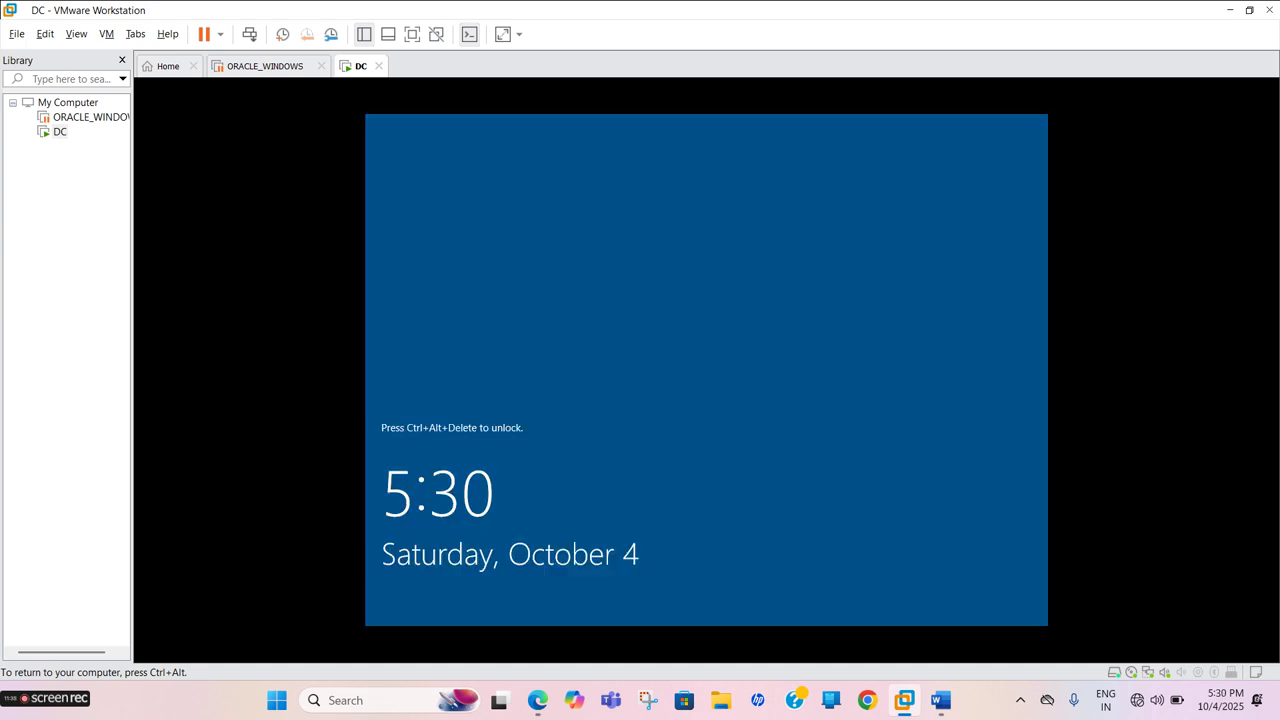
Send Ctrl+Alt+Del to the DC VM and sign in with the Administrator password
key("ctrl+alt")
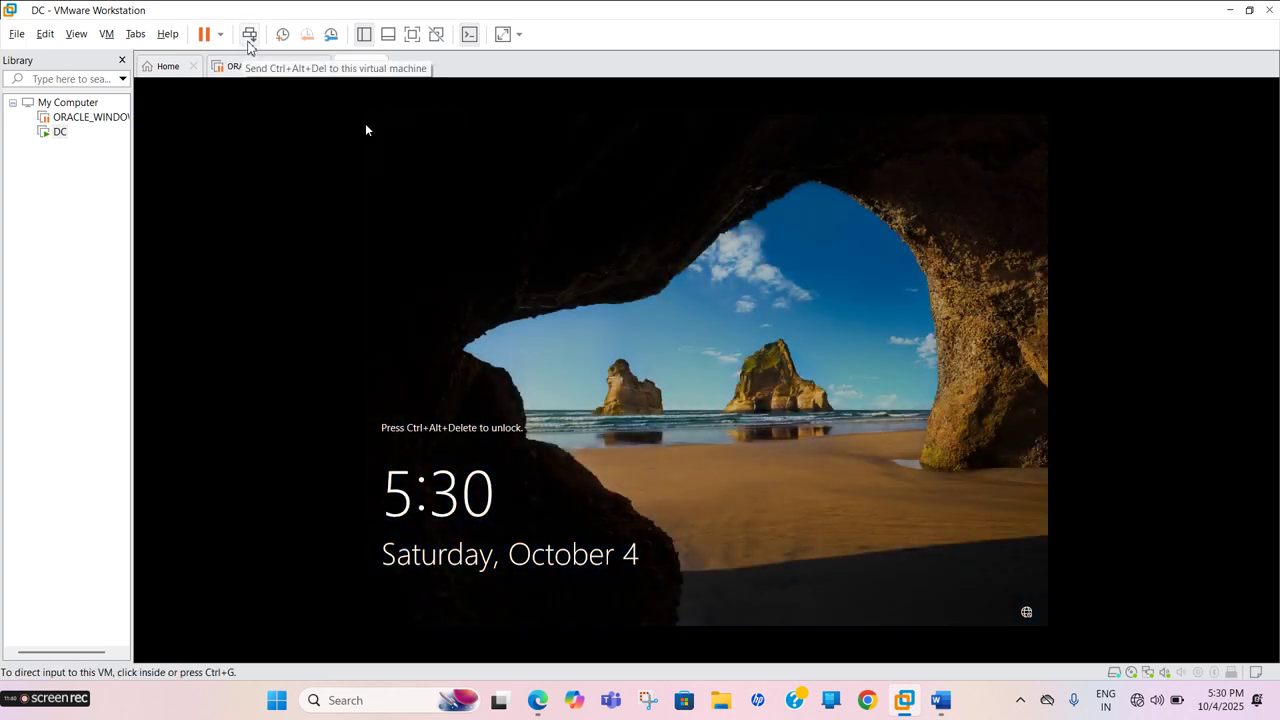
left_click(249, 34)
left_click(365, 128)
type("********")
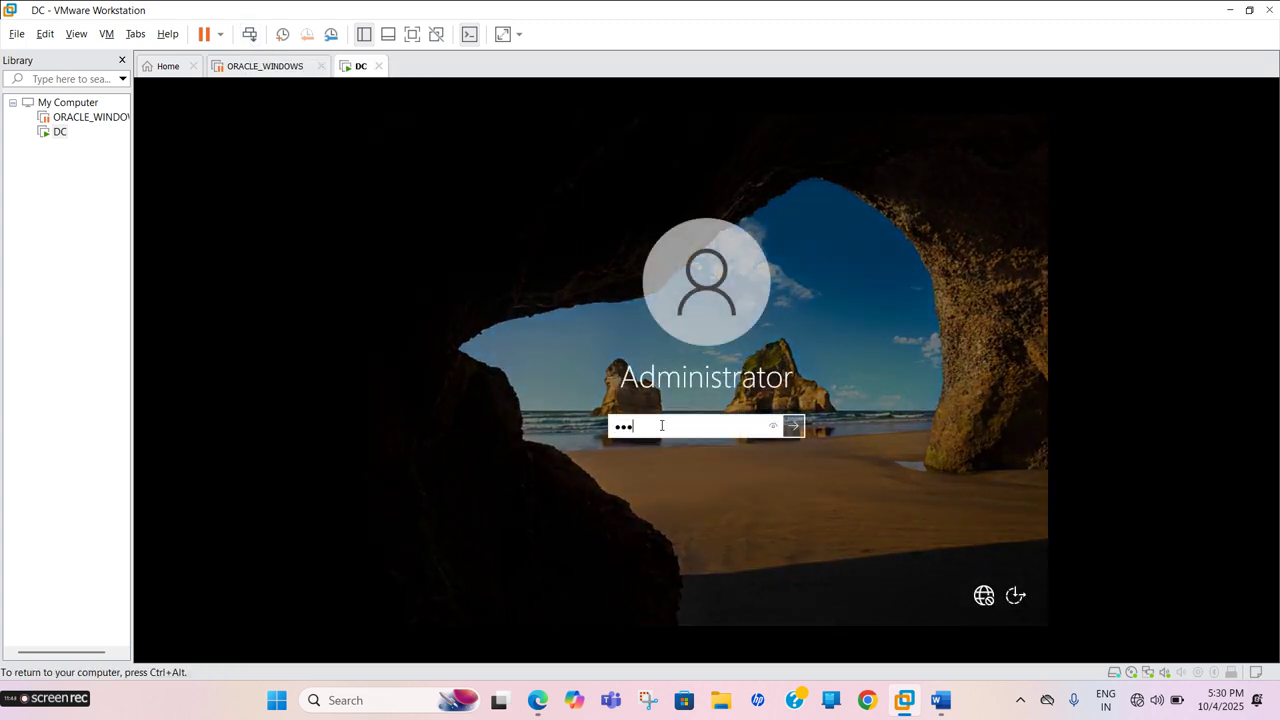
type("**")
key("Return")
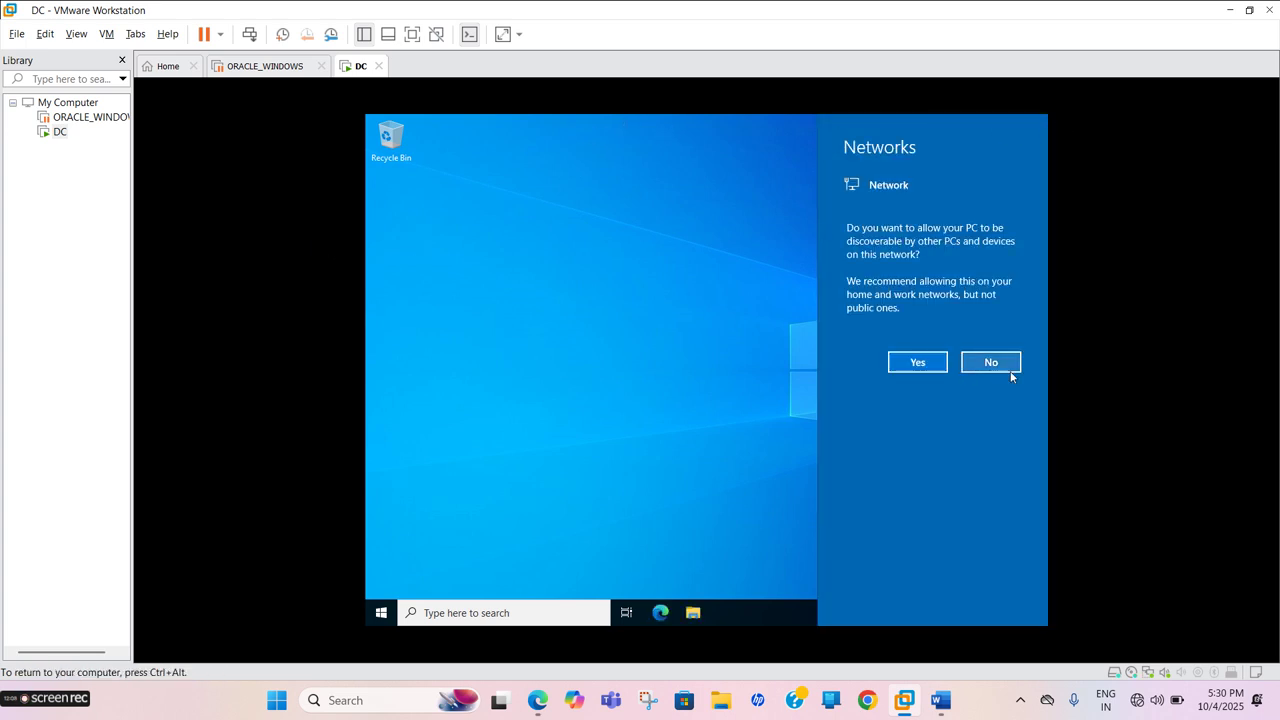
Decline network discovery, then switch to full screen and back to the windowed view
left_click(990, 362)
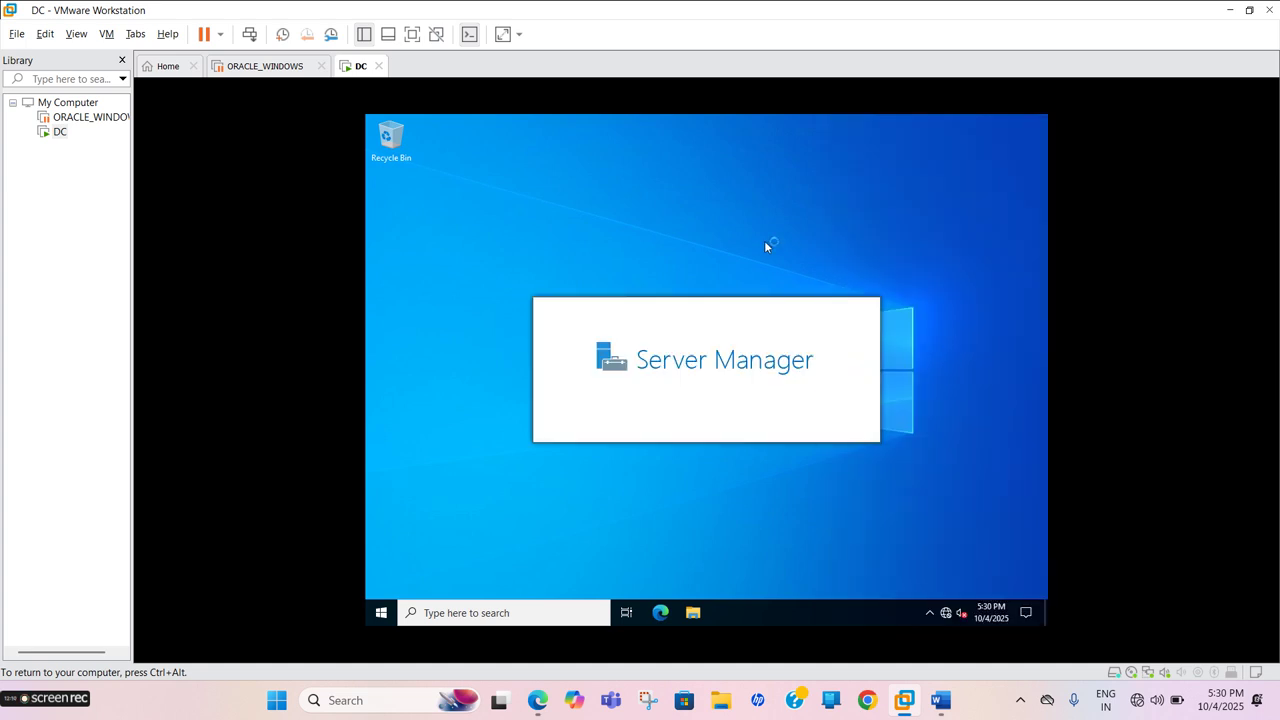
left_click(412, 35)
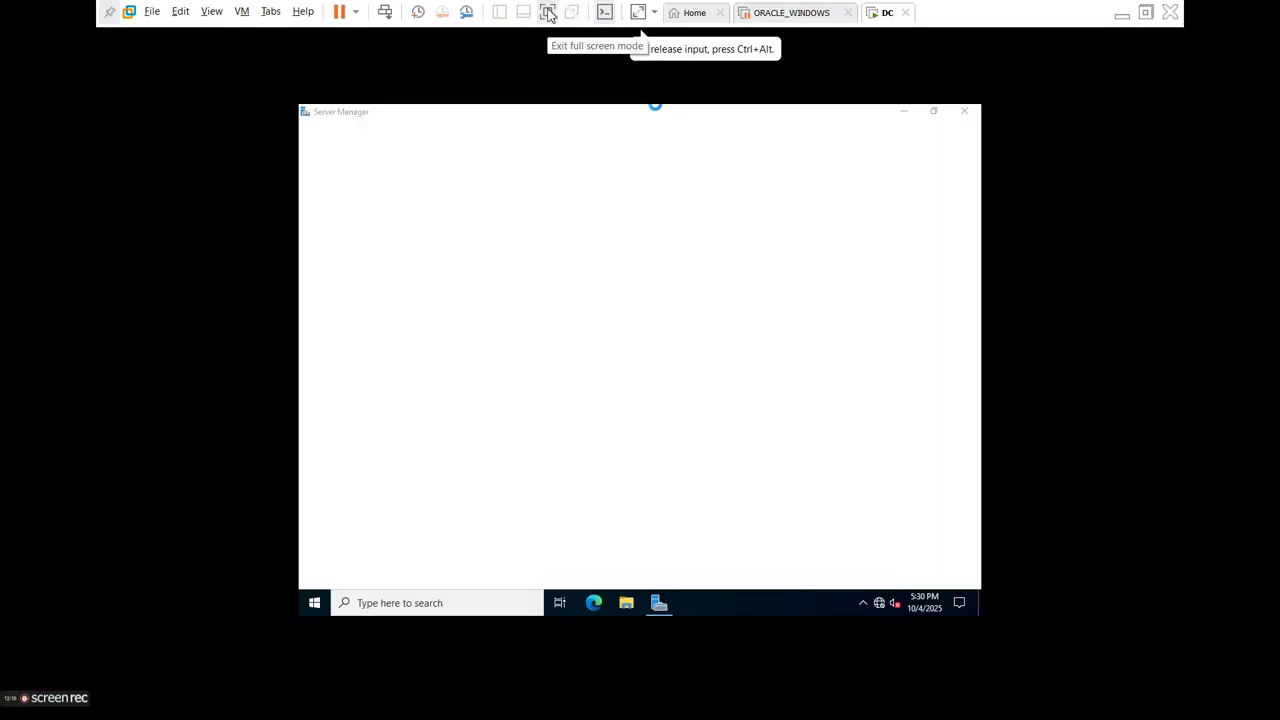
left_click(548, 12)
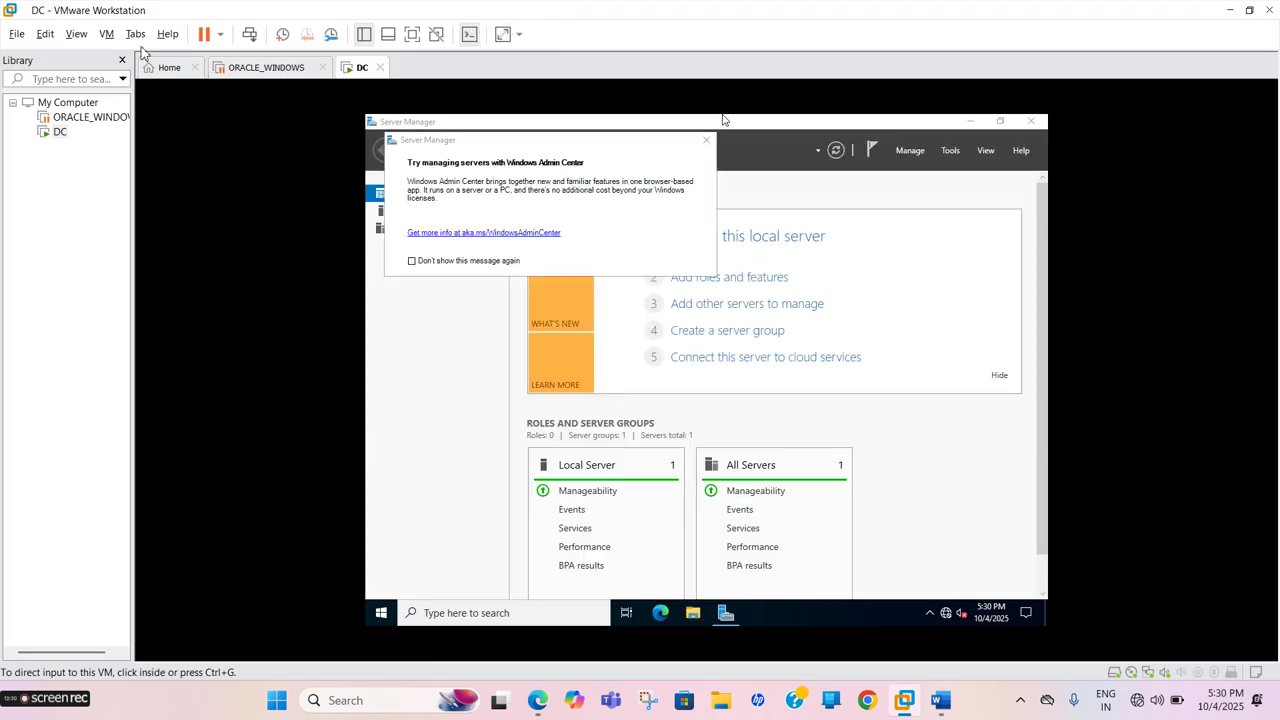
left_click(106, 34)
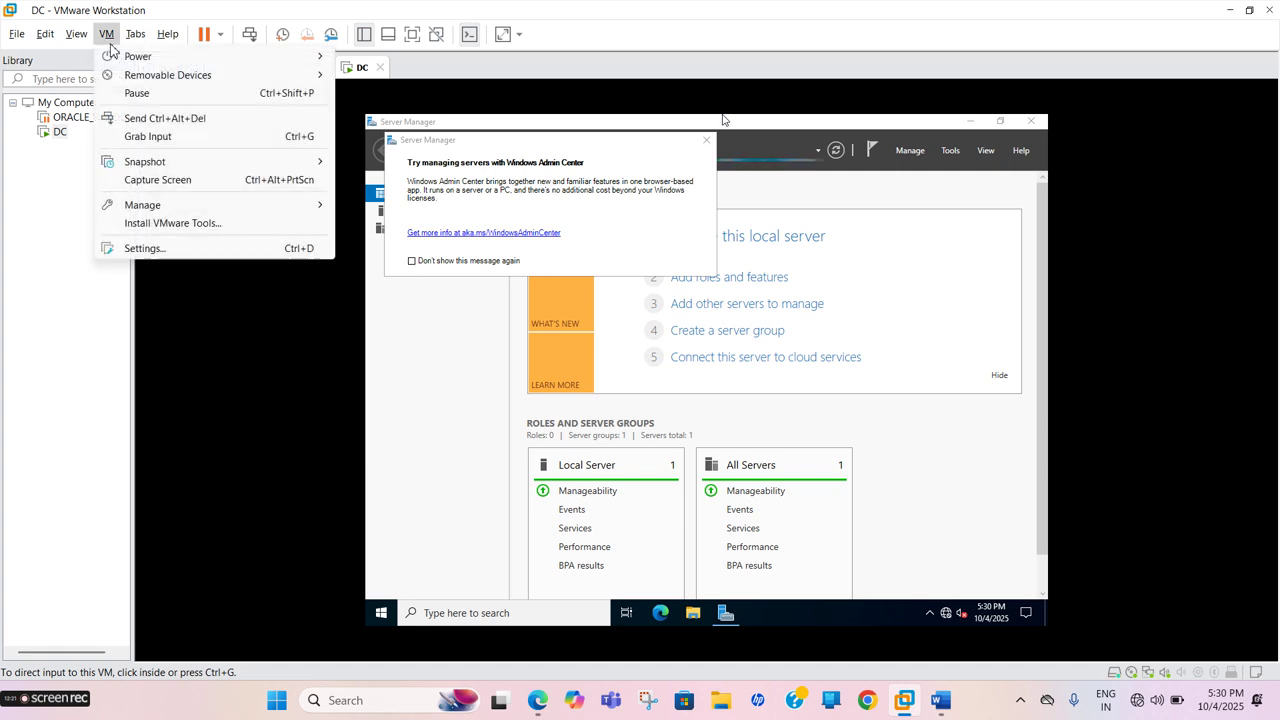
Mount the VMware Tools disc and run setup64 from DVD Drive (D:) as administrator
left_click(168, 223)
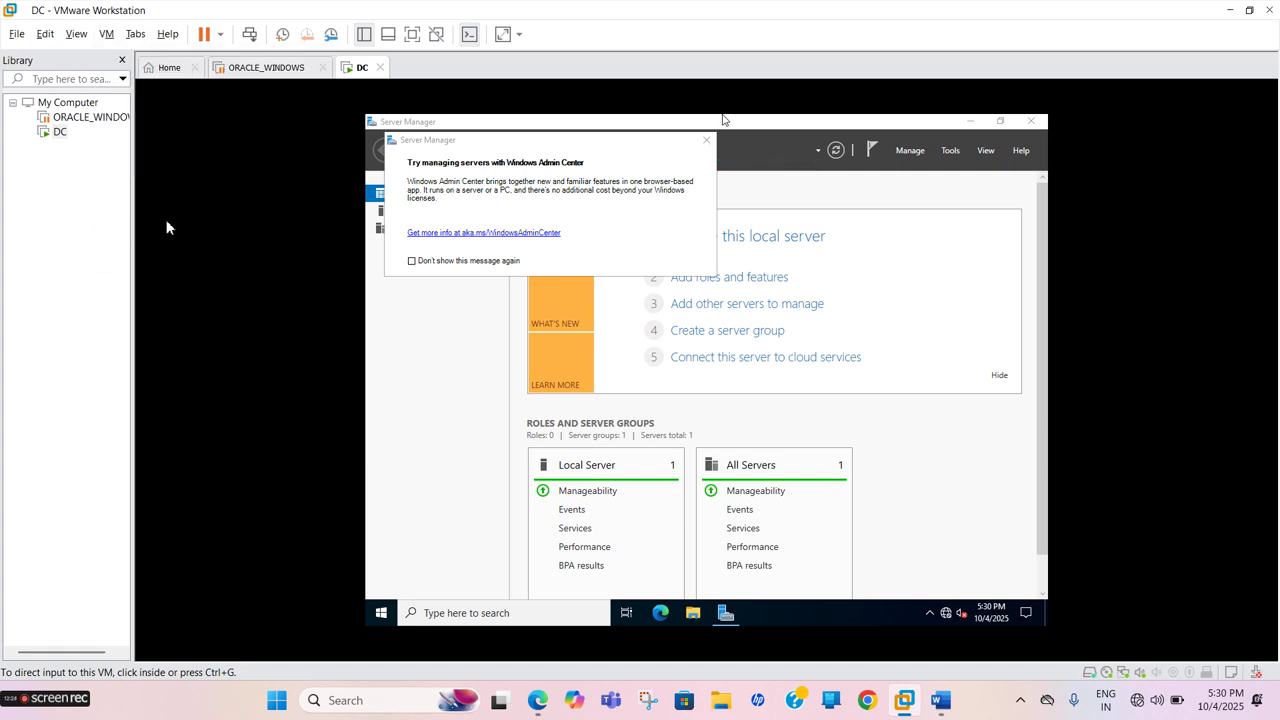
left_click(692, 590)
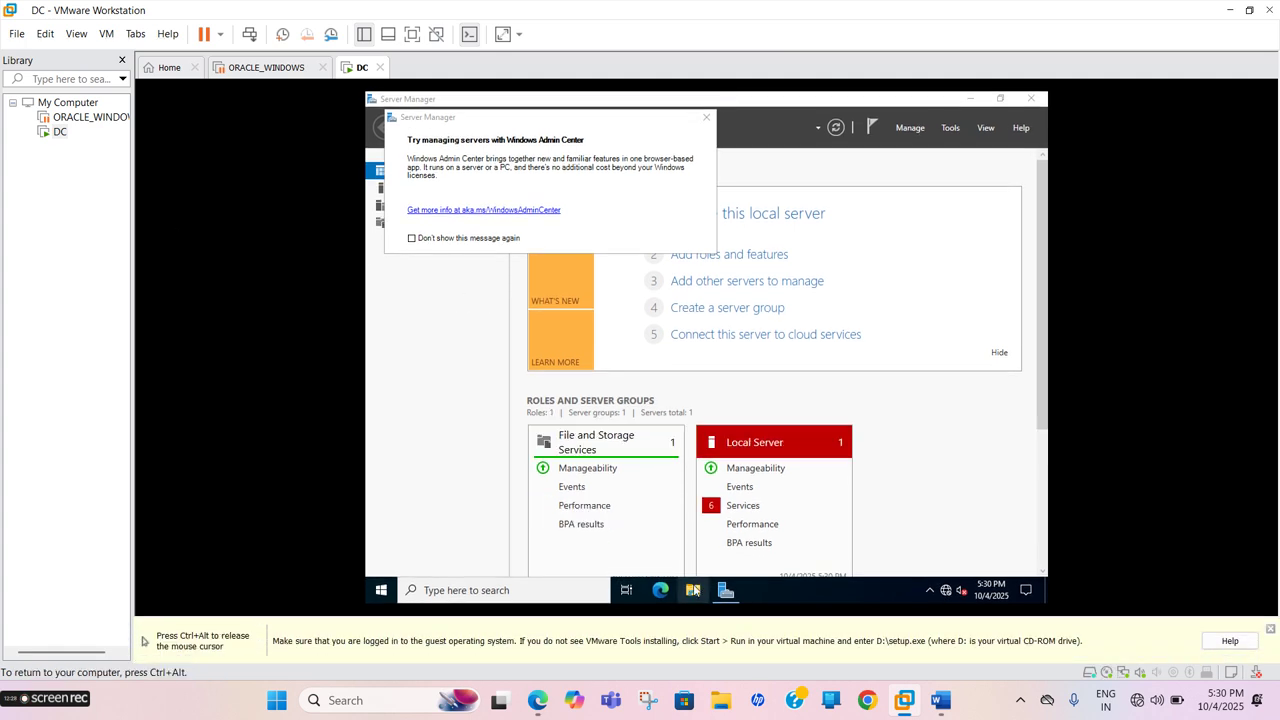
left_click(693, 591)
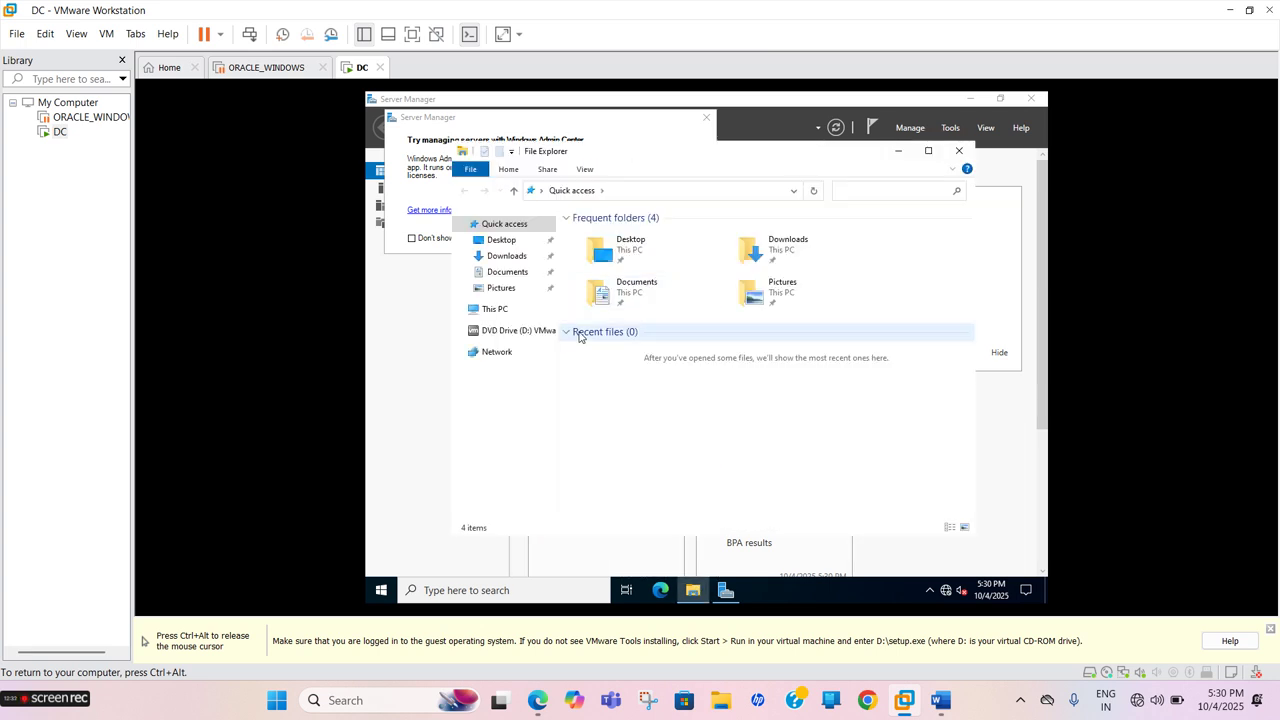
left_click(528, 331)
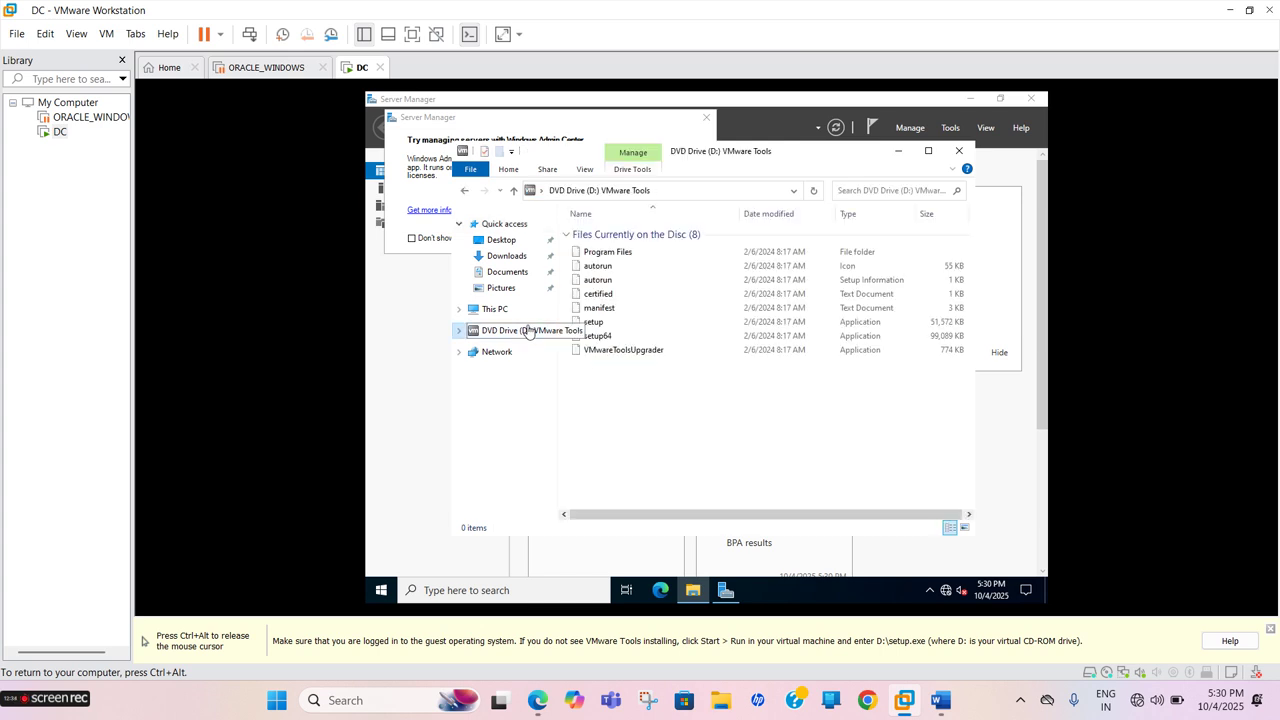
left_click(603, 337)
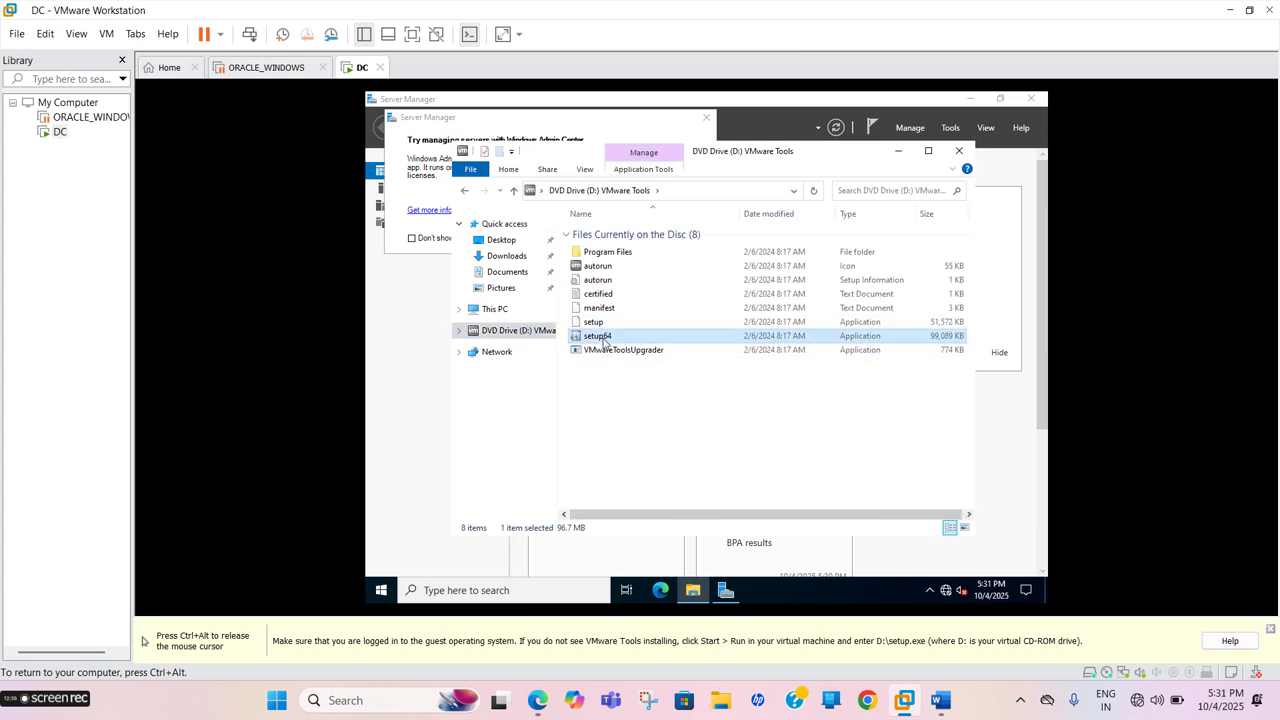
right_click(603, 340)
left_click(640, 366)
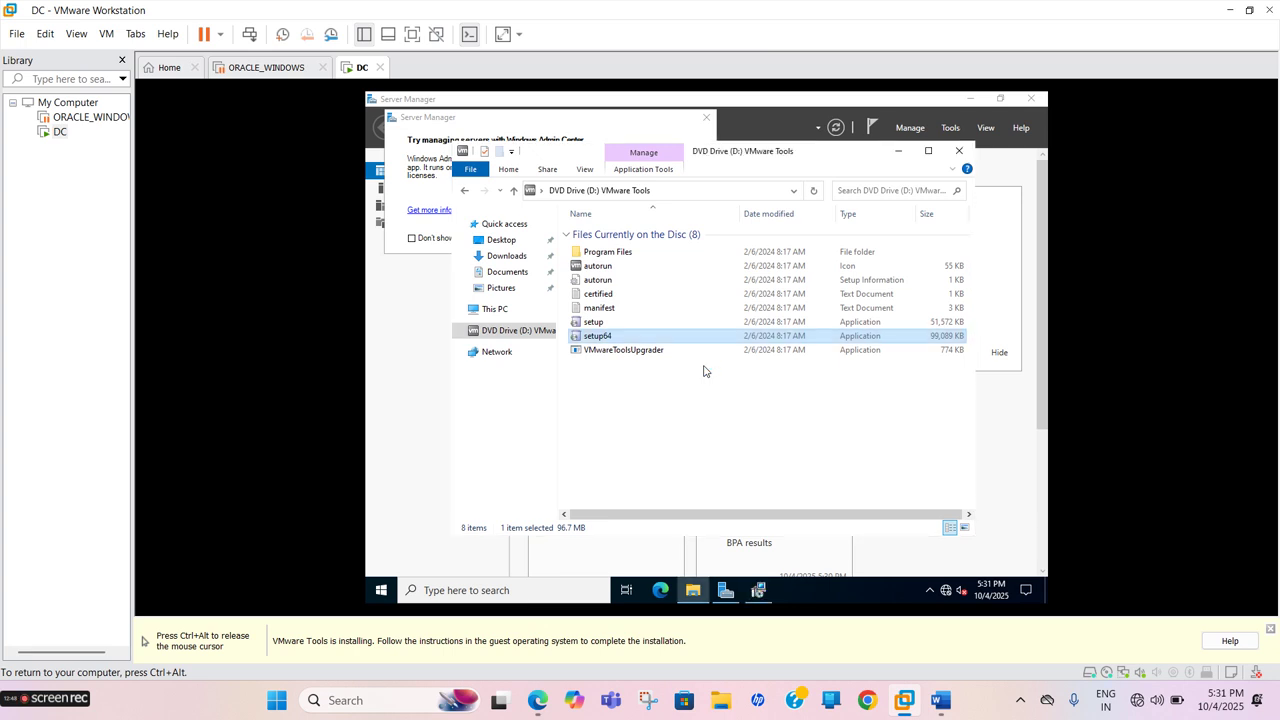
Install VMware Tools using the Complete setup type and close the finished wizard
left_click(758, 590)
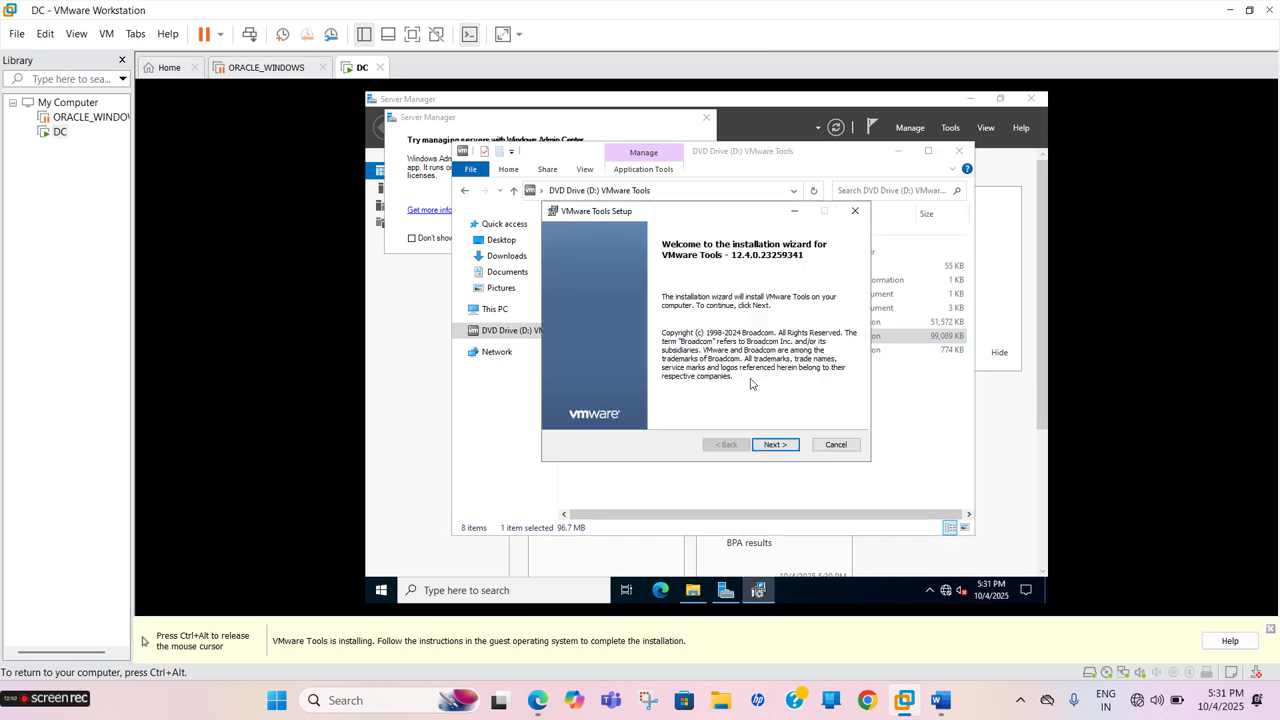
left_click(766, 444)
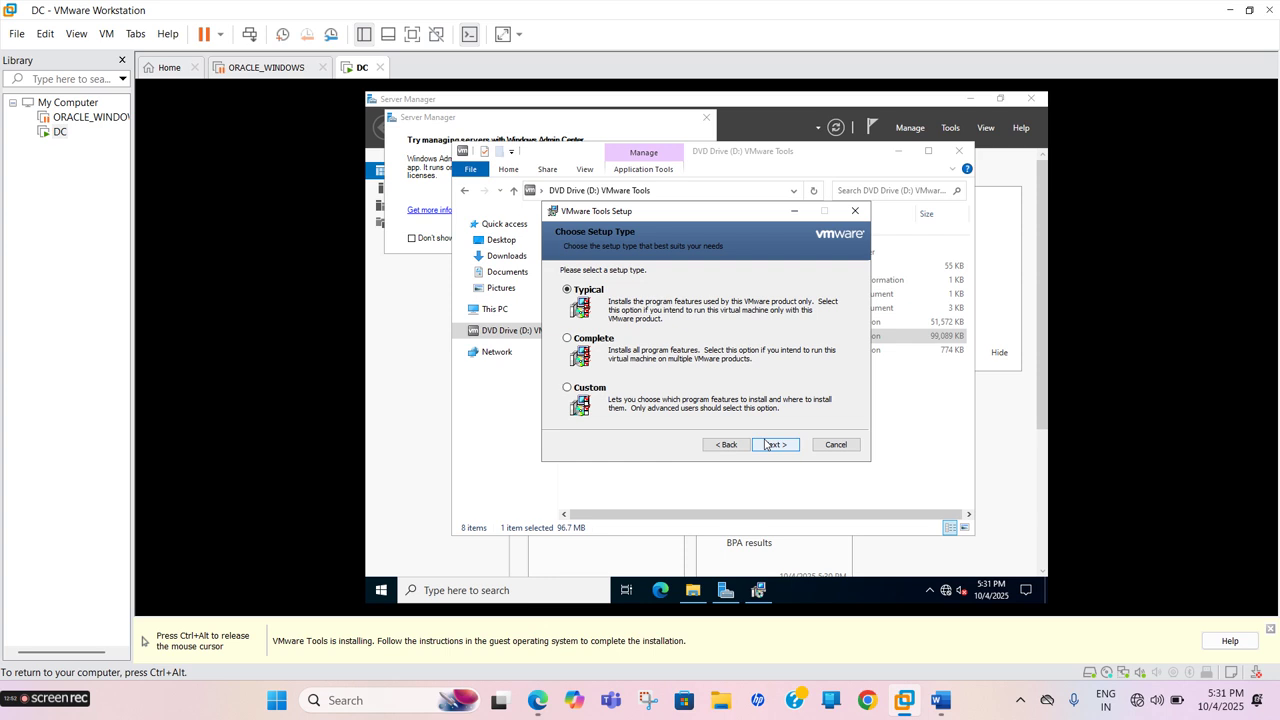
left_click(611, 340)
left_click(768, 444)
left_click(767, 444)
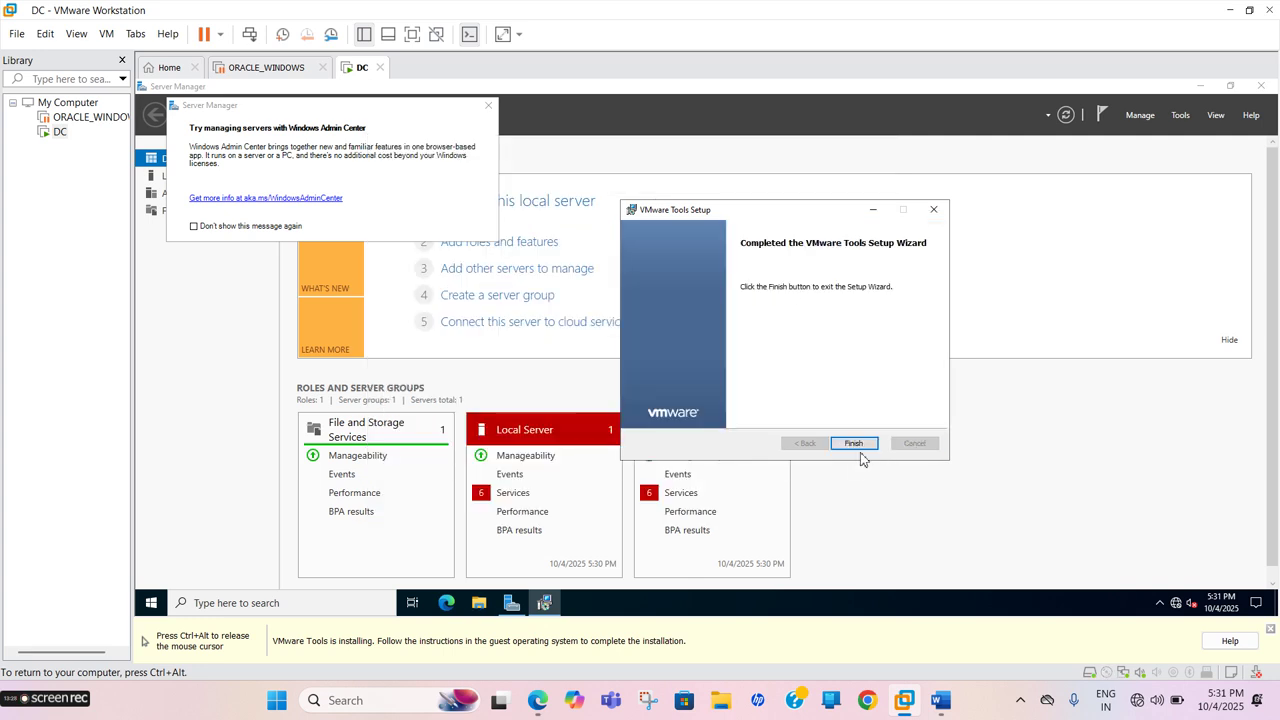
left_click(854, 443)
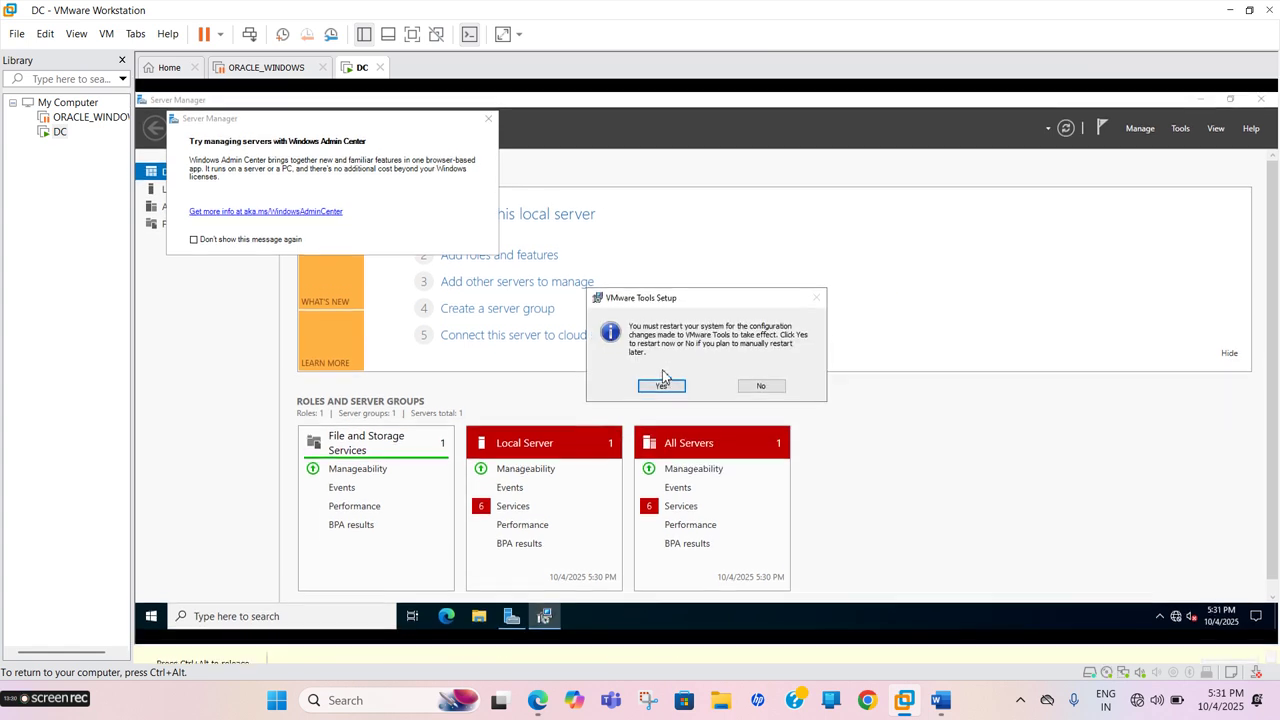
Close the Windows Admin Center pop-up and dismiss the VMware Tools Core Service notification
left_click(658, 397)
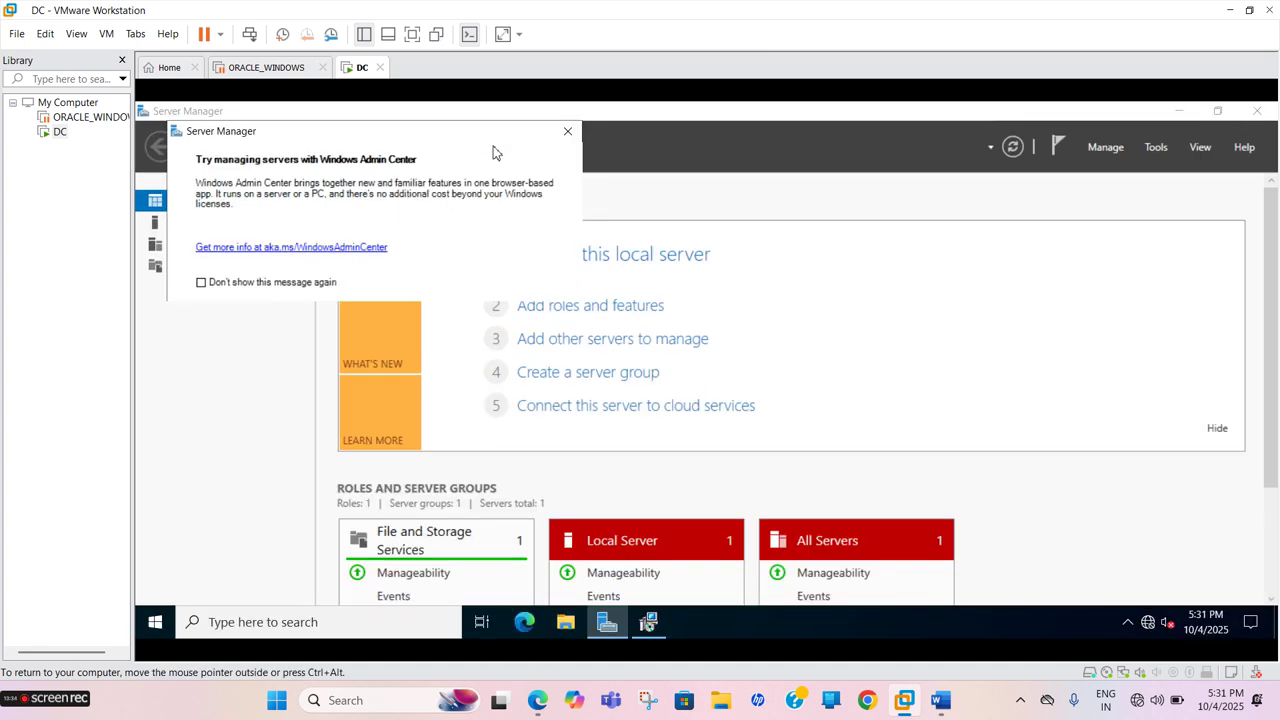
left_click(566, 127)
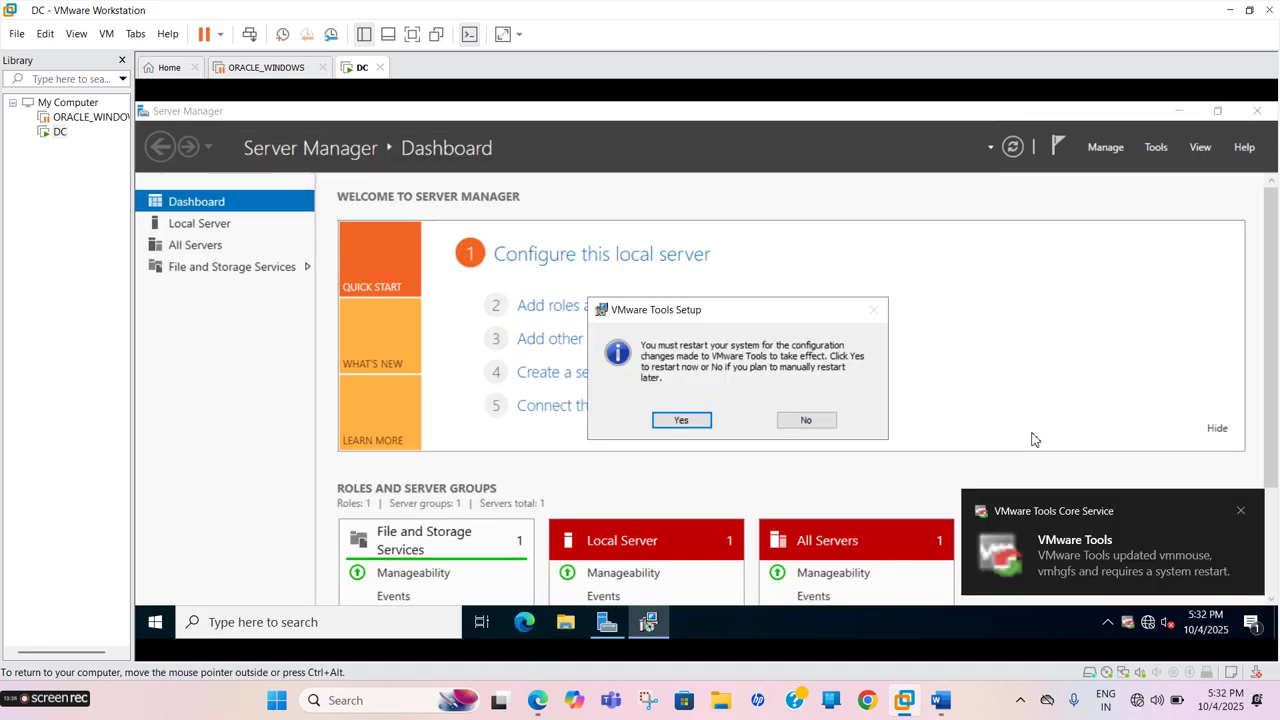
left_click(1241, 511)
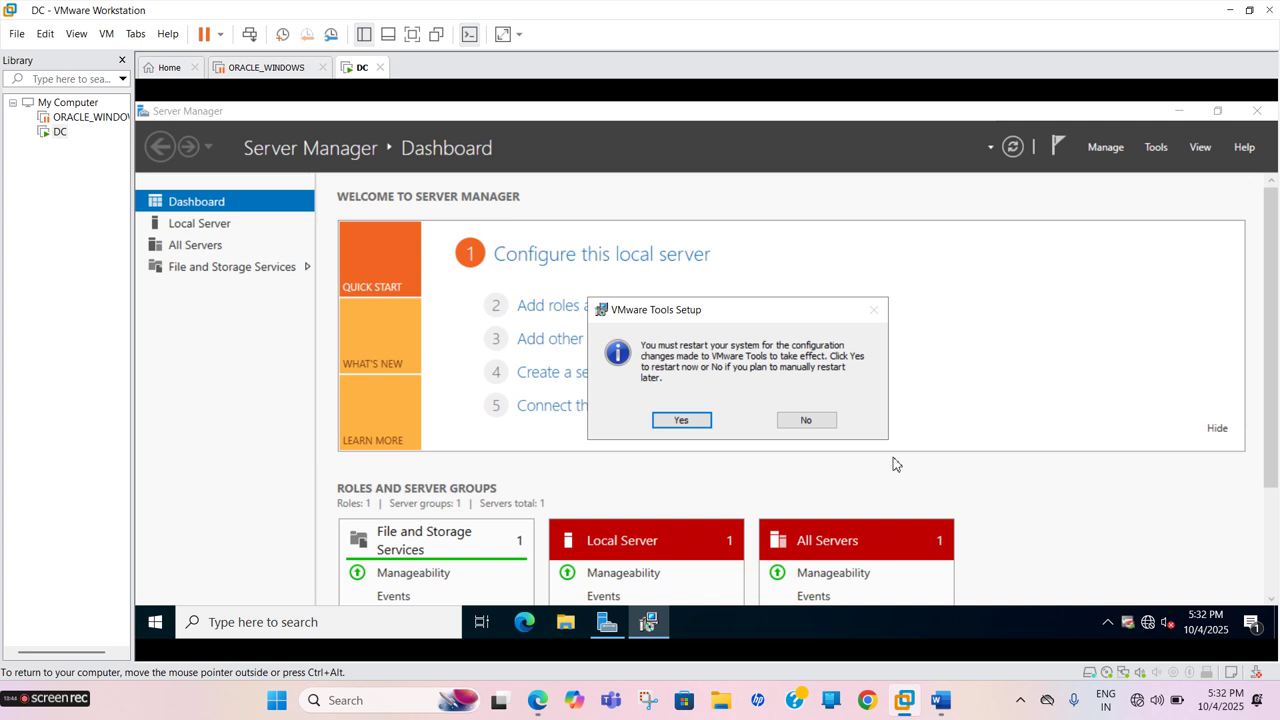
Accept the VMware Tools restart prompt so the DC server reboots
left_click(682, 422)
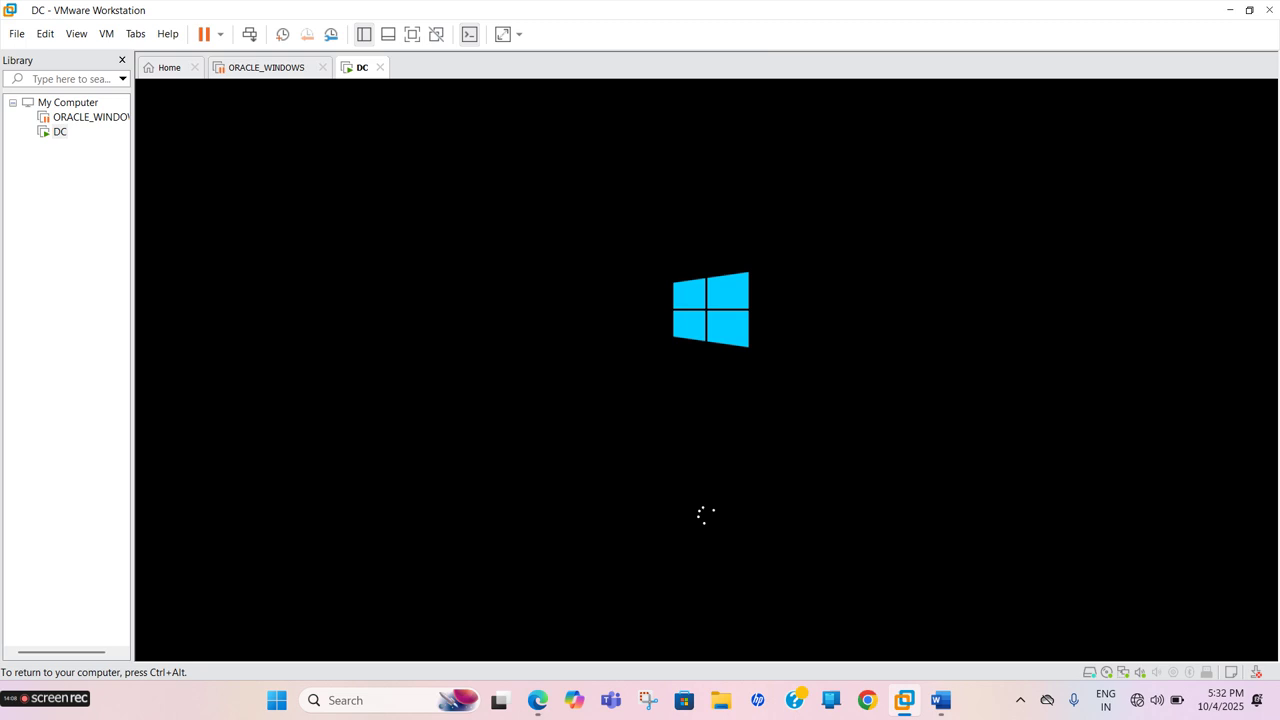
key("ctrl+alt")
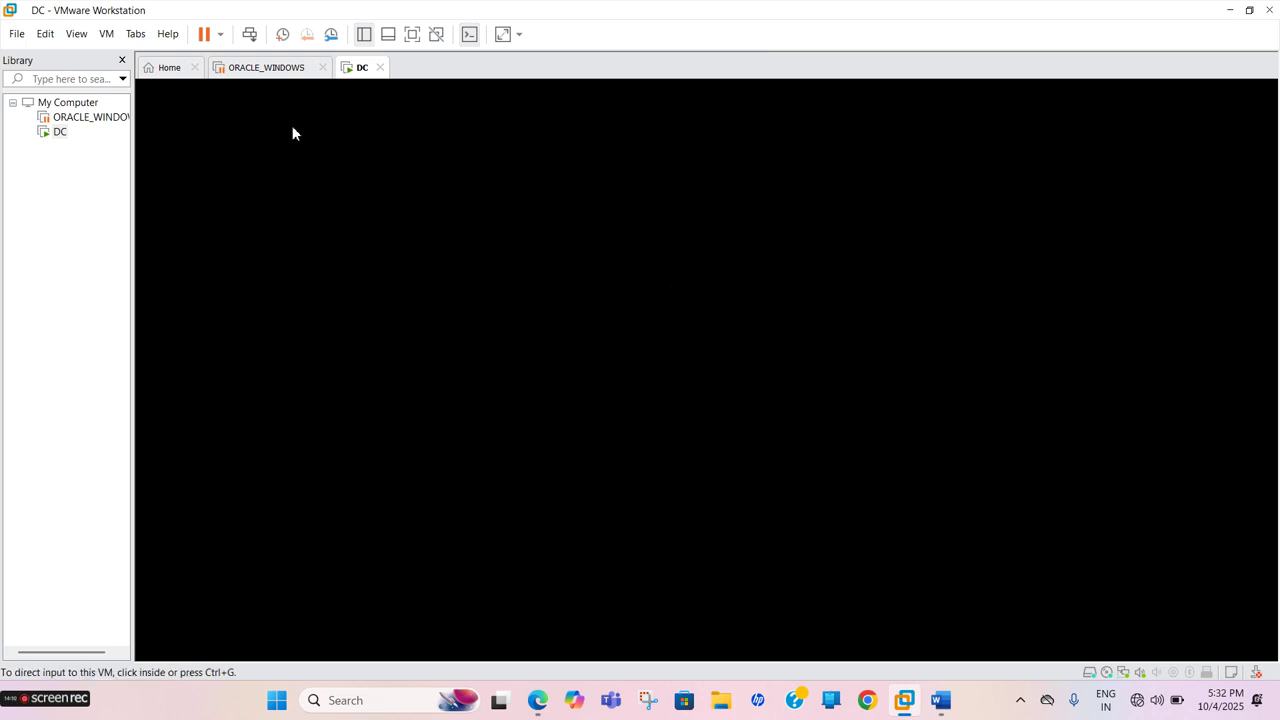
mouse_move(44, 704)
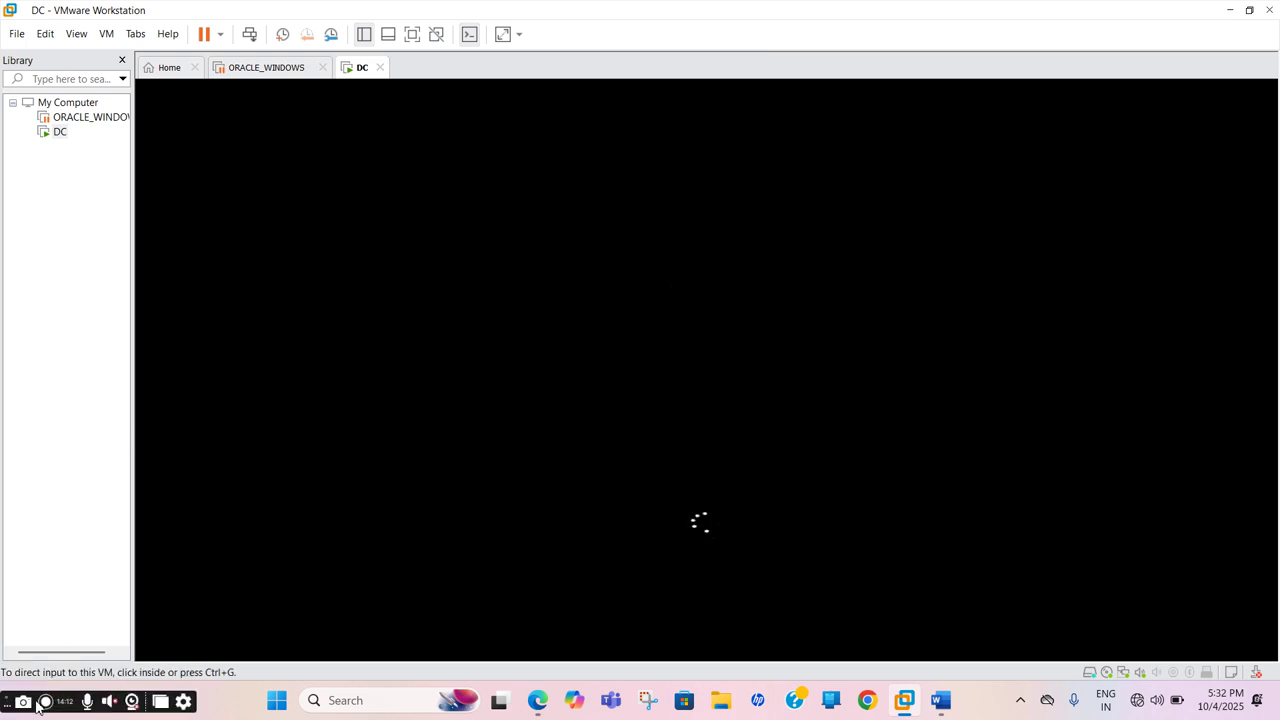